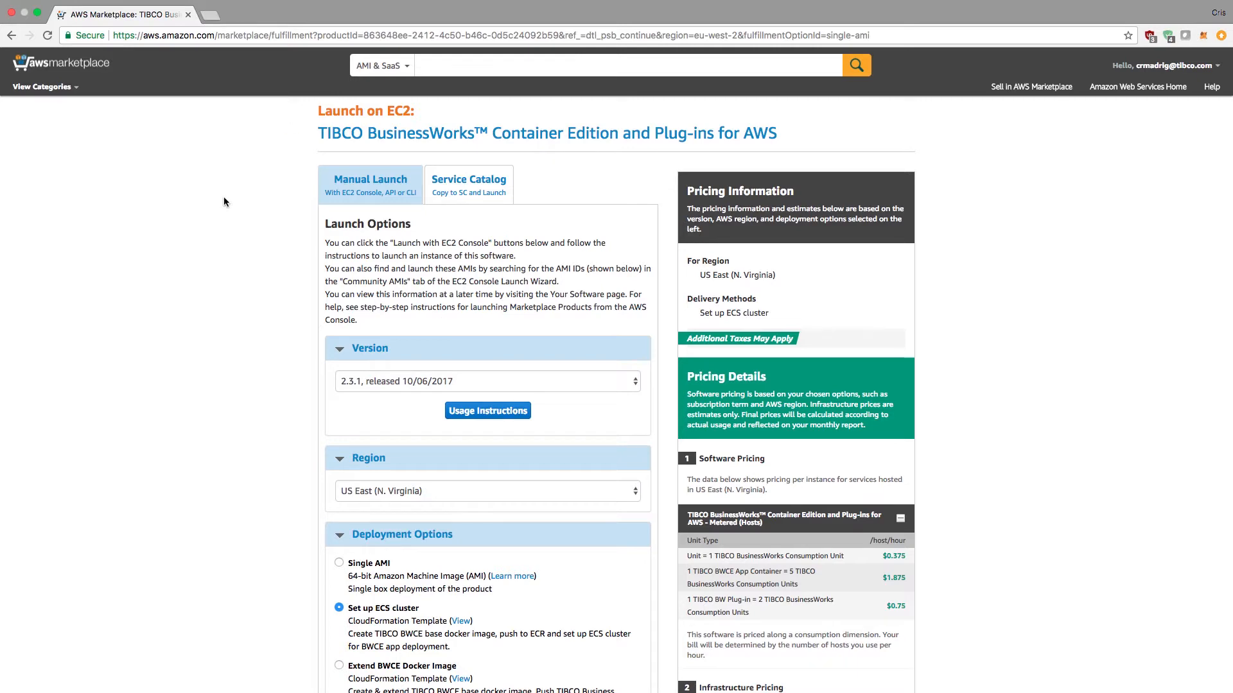
Step: Keep version 2.3.1 and choose US East (N. Virginia) as the launch region
scroll(223, 196, down, 3)
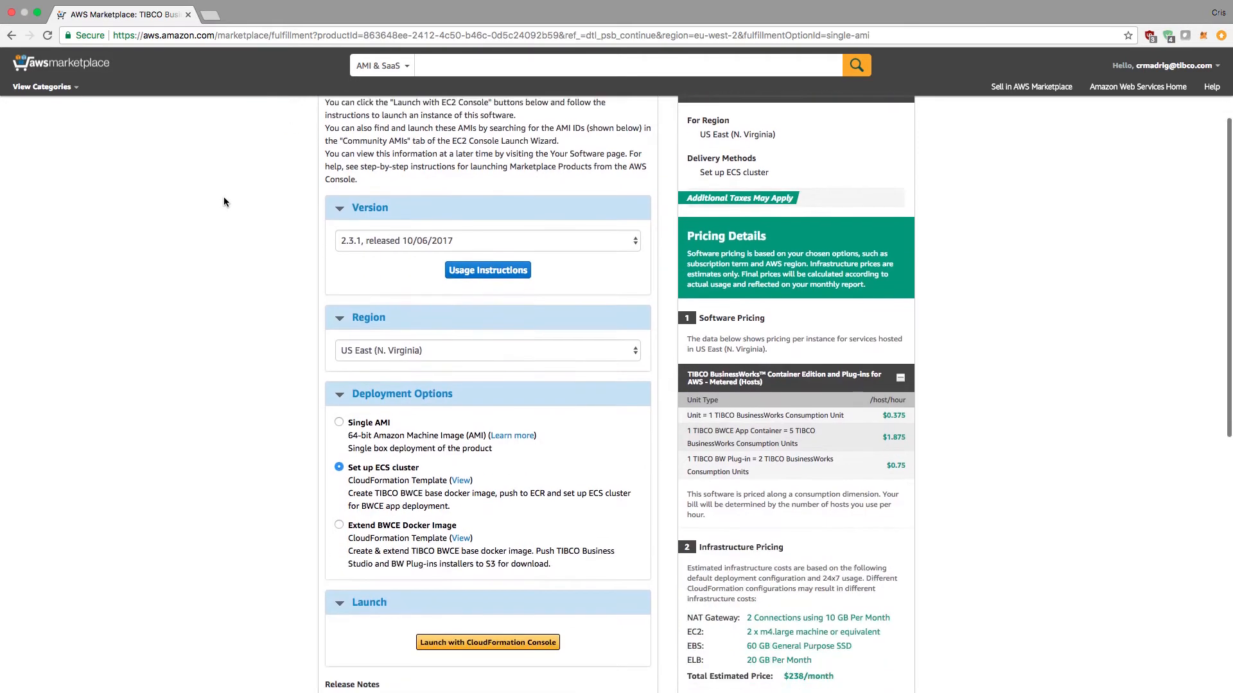
click(366, 231)
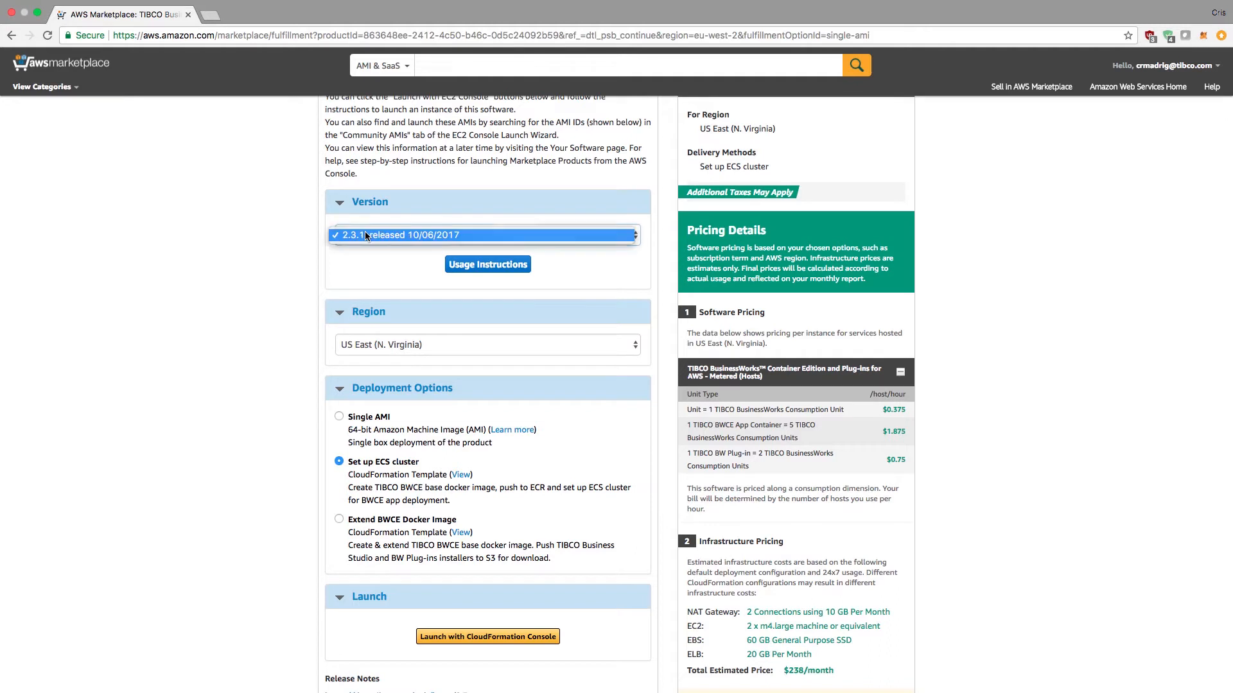
click(310, 240)
click(379, 341)
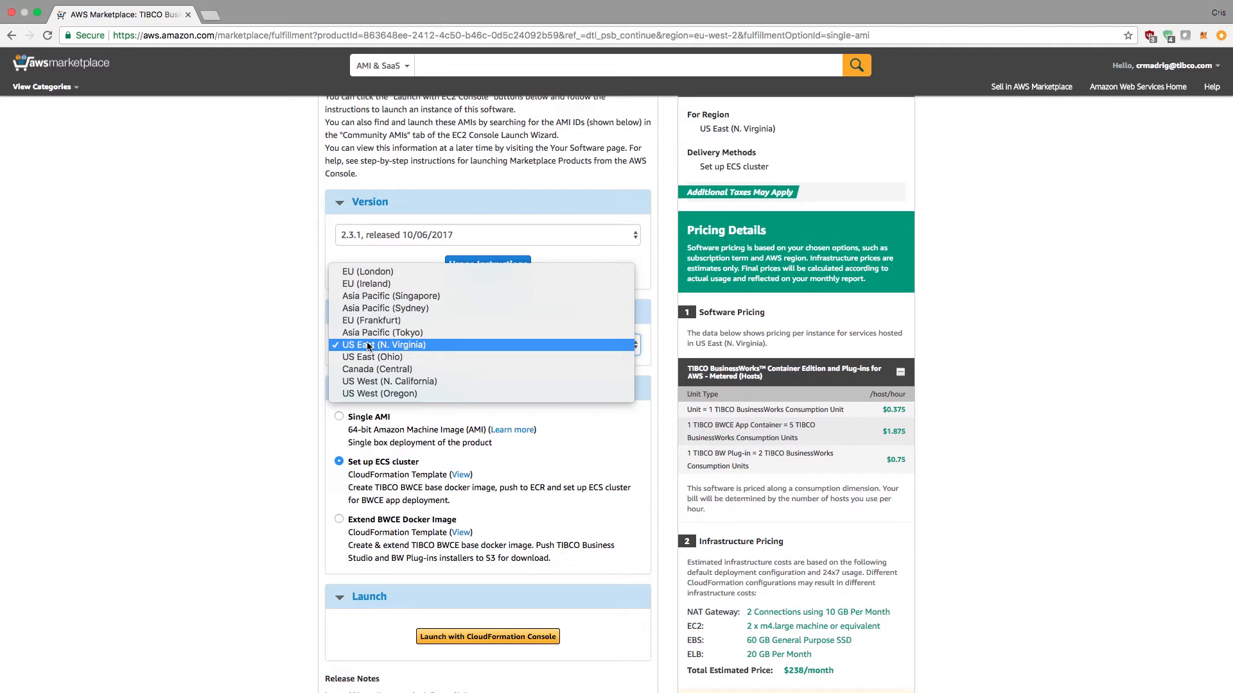
click(368, 347)
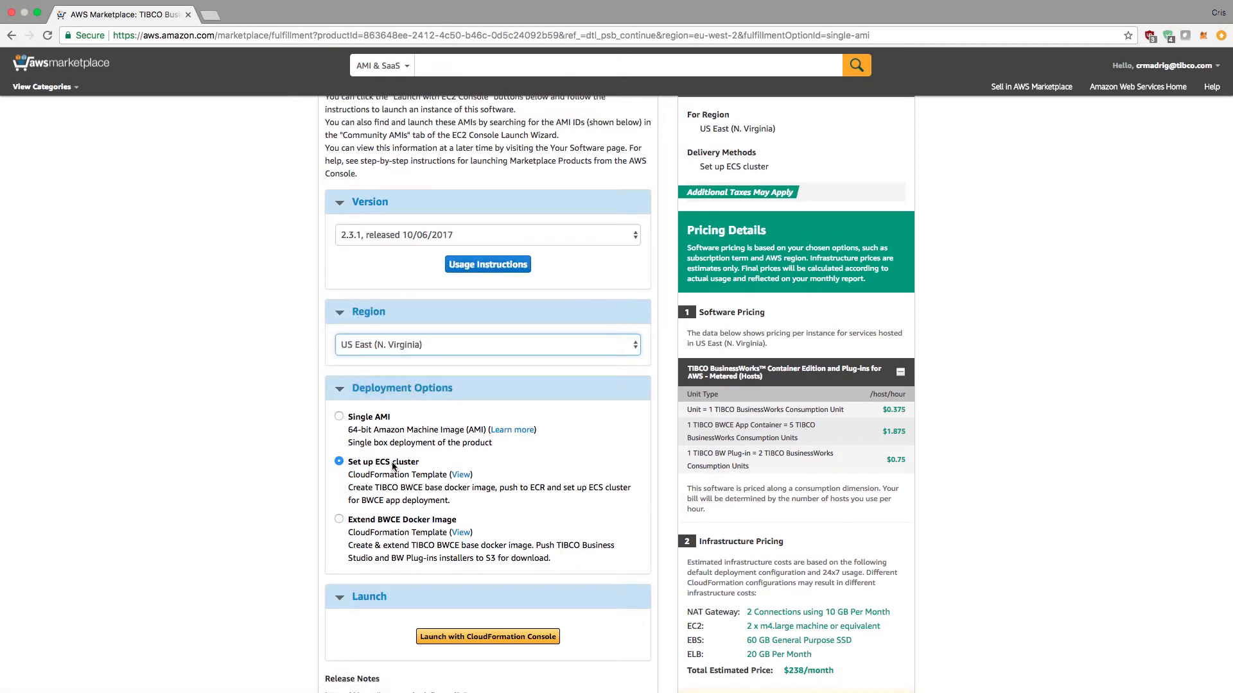
Step: Launch the Set up ECS cluster deployment in the CloudFormation console and accept the prefilled Amazon S3 template URL
scroll(215, 445, down, 3)
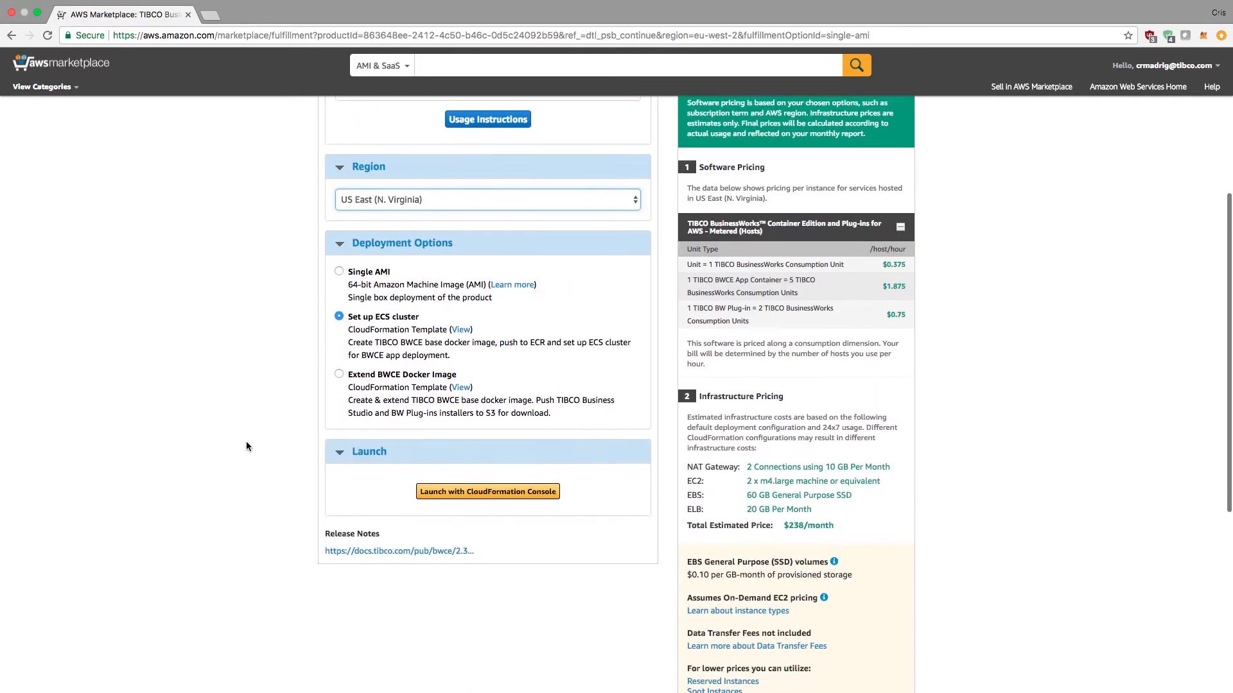
click(493, 493)
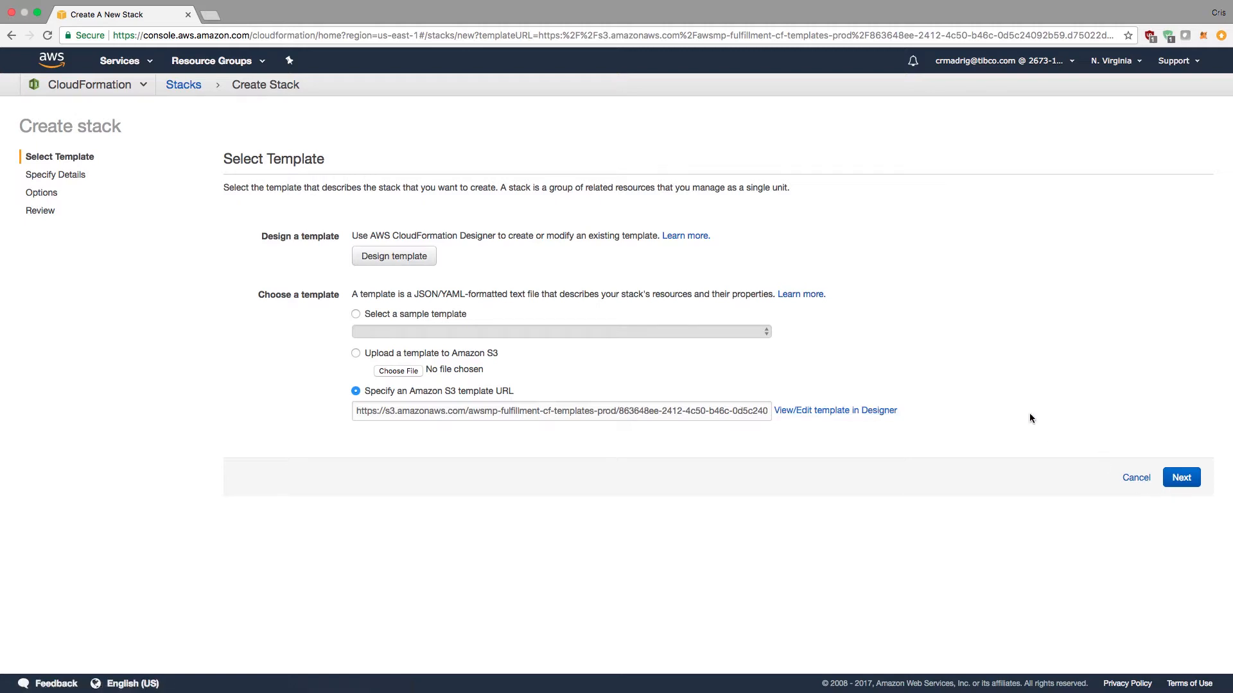
click(1182, 478)
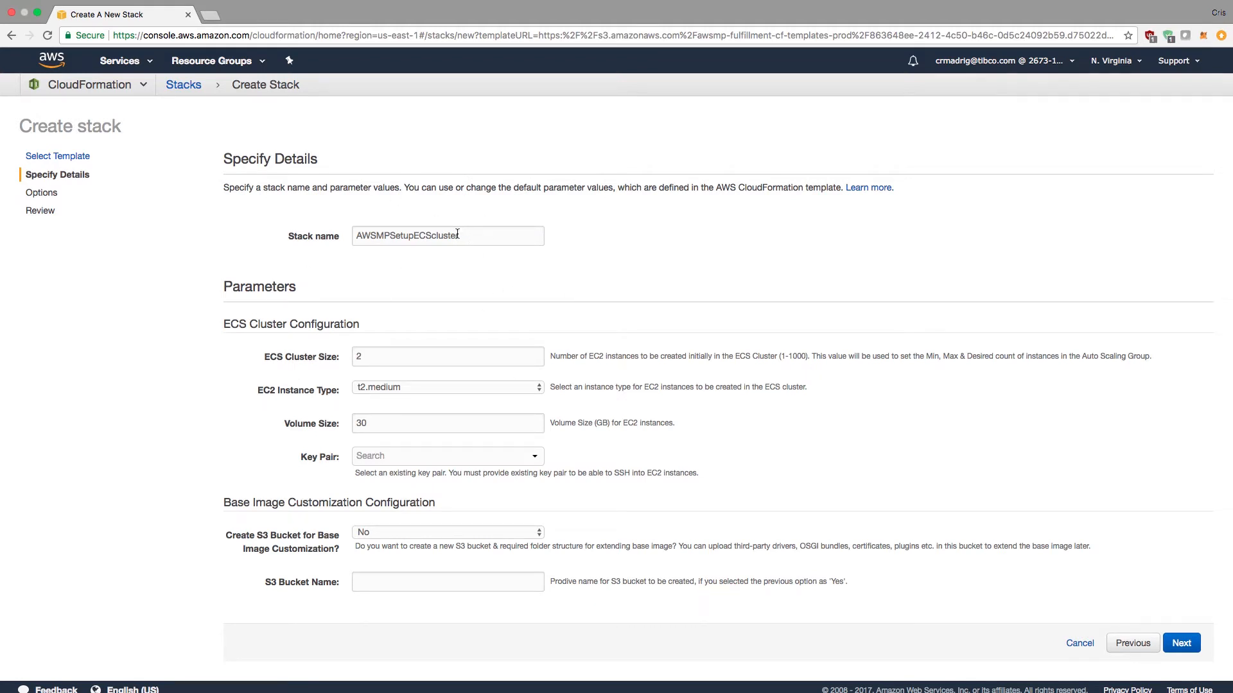
Step: Examine the stack name, ECS cluster size and the selectable EC2 instance types without changing them
drag(462, 235, 322, 238)
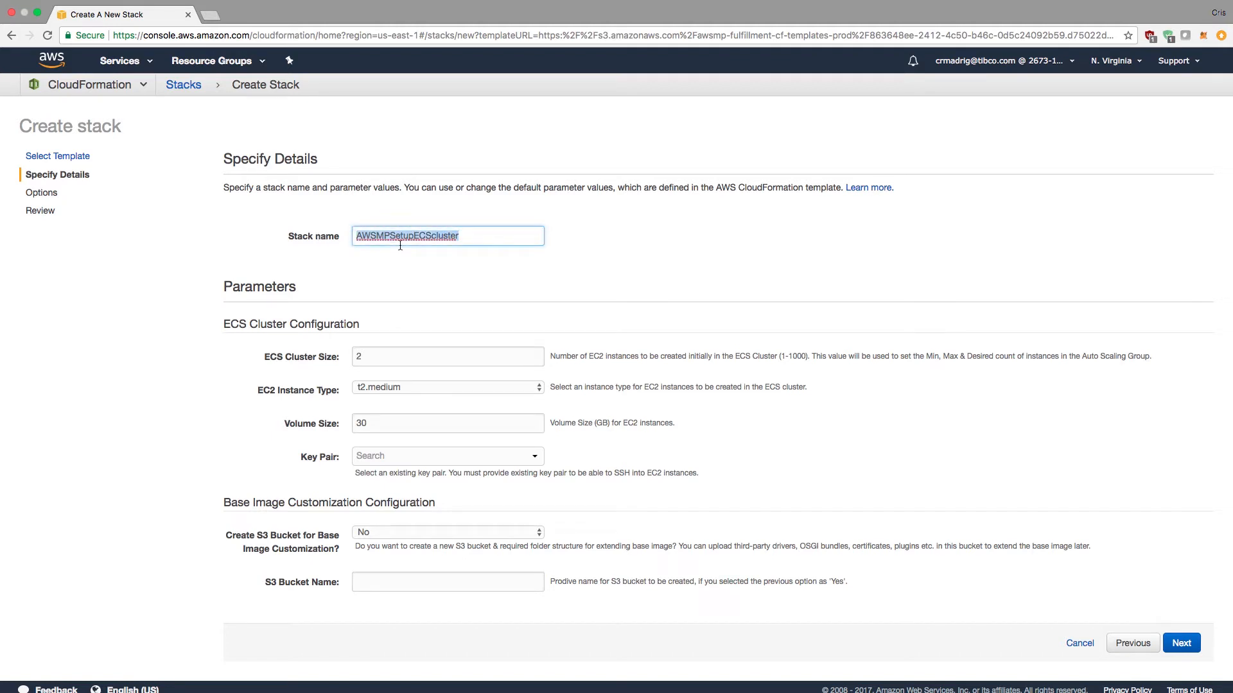
click(437, 237)
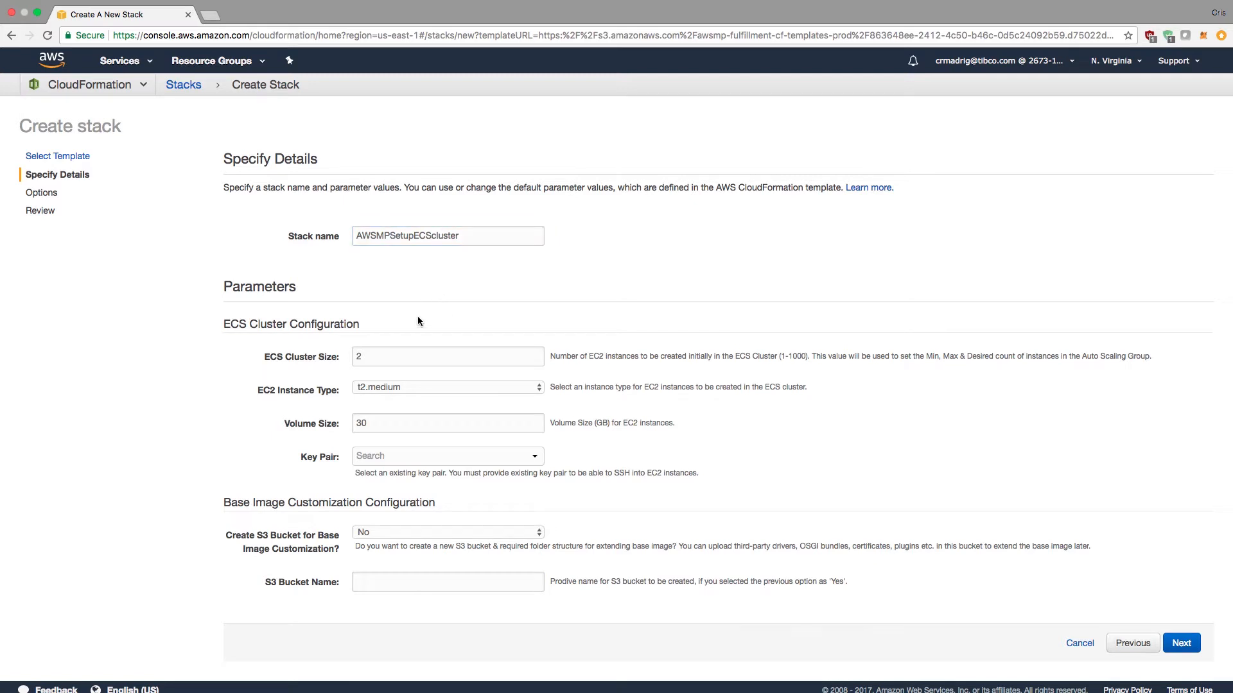
click(389, 352)
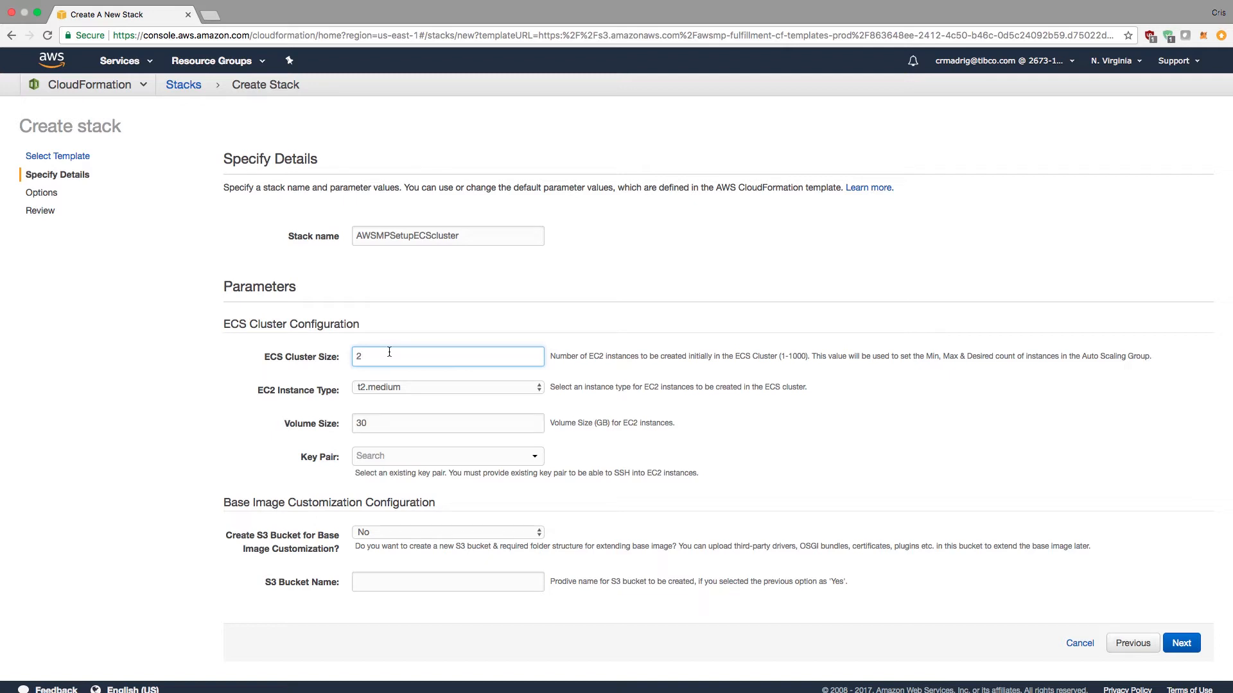
click(386, 387)
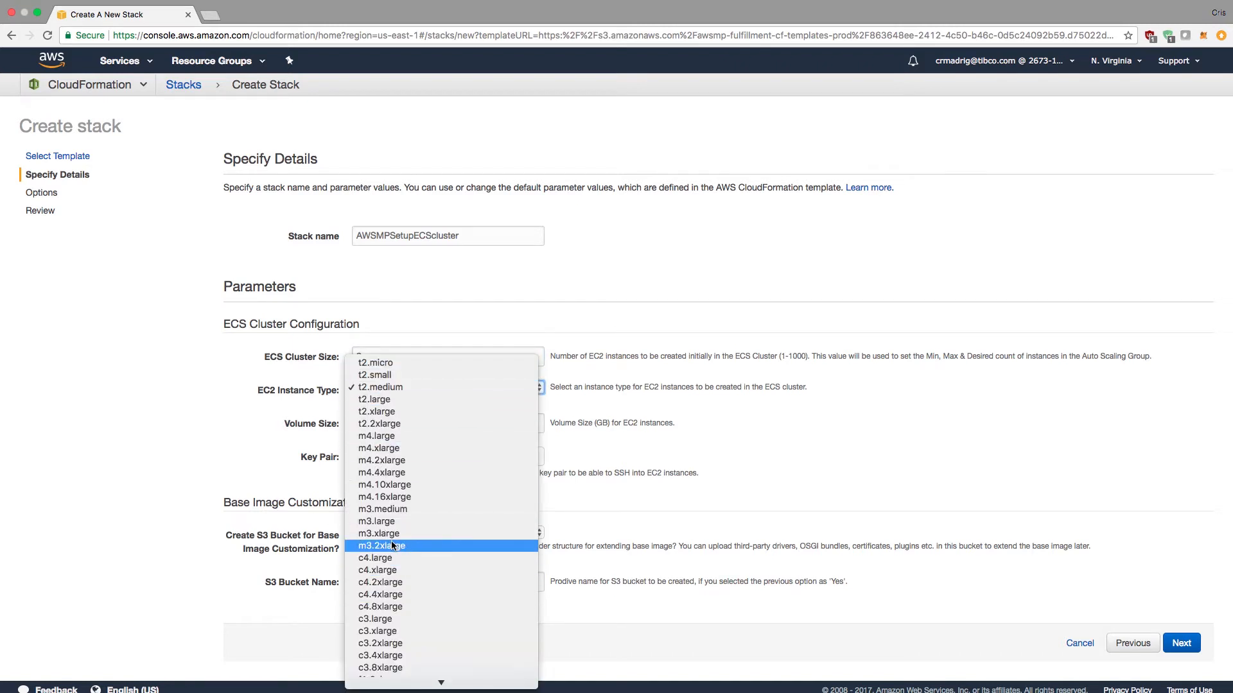
scroll(394, 546, down, 5)
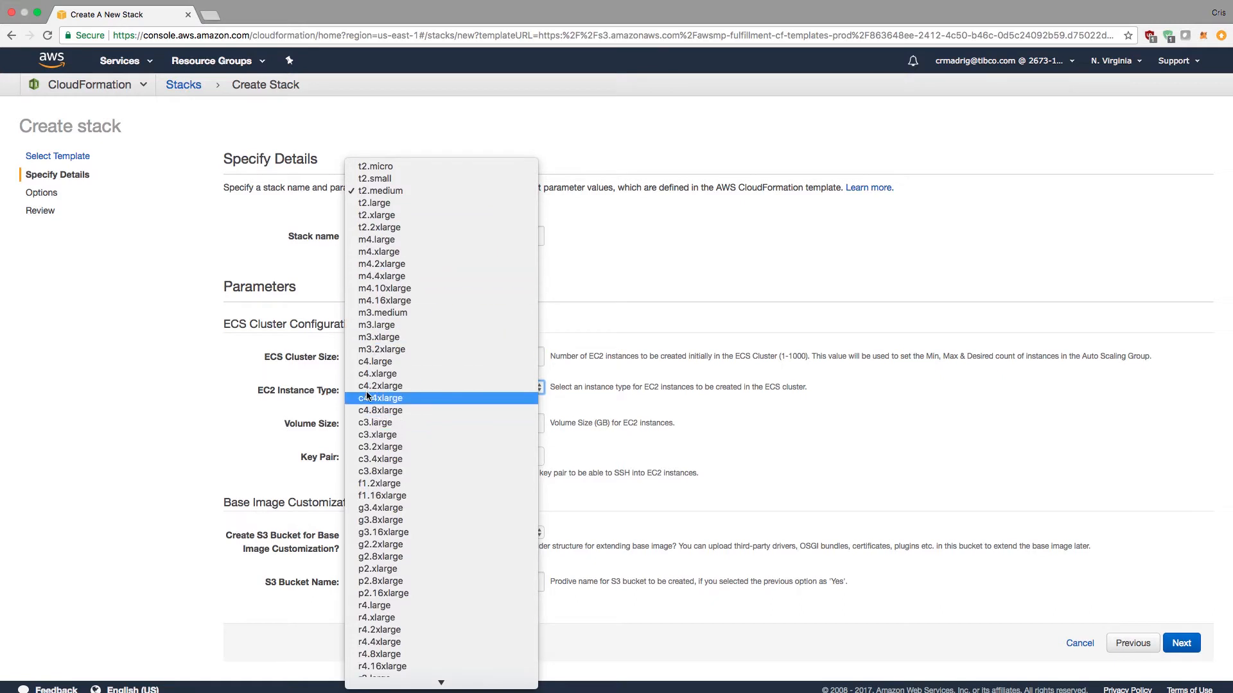
click(178, 433)
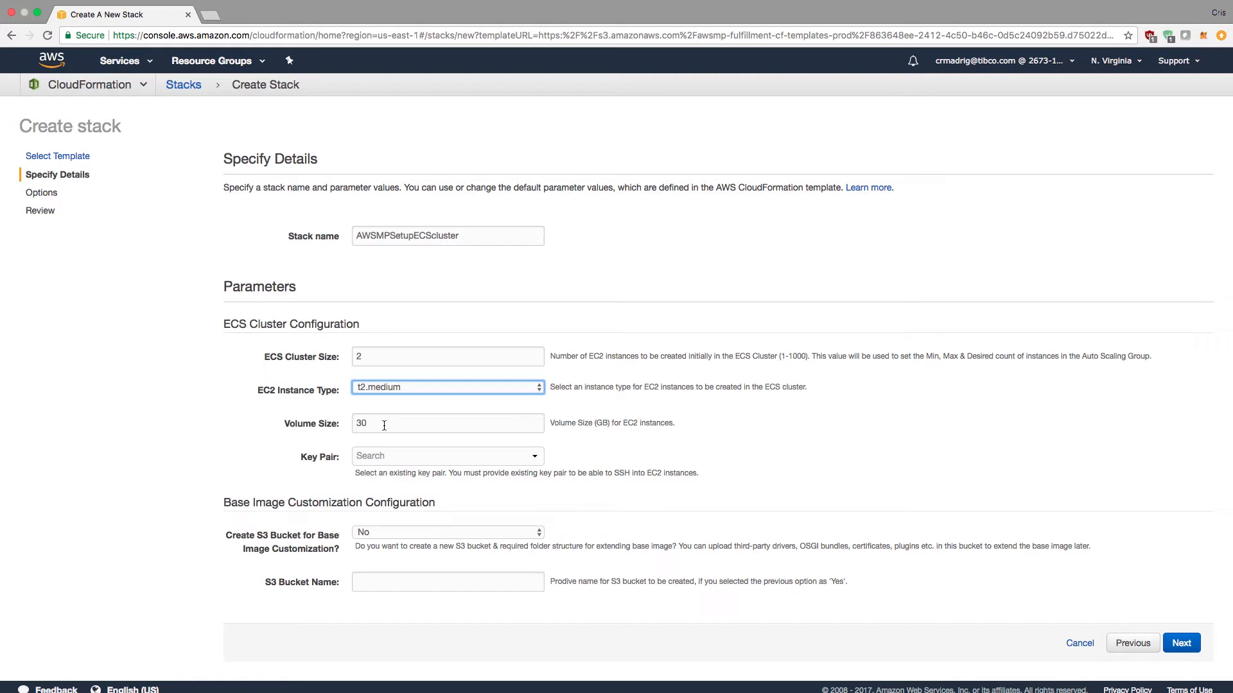
click(727, 432)
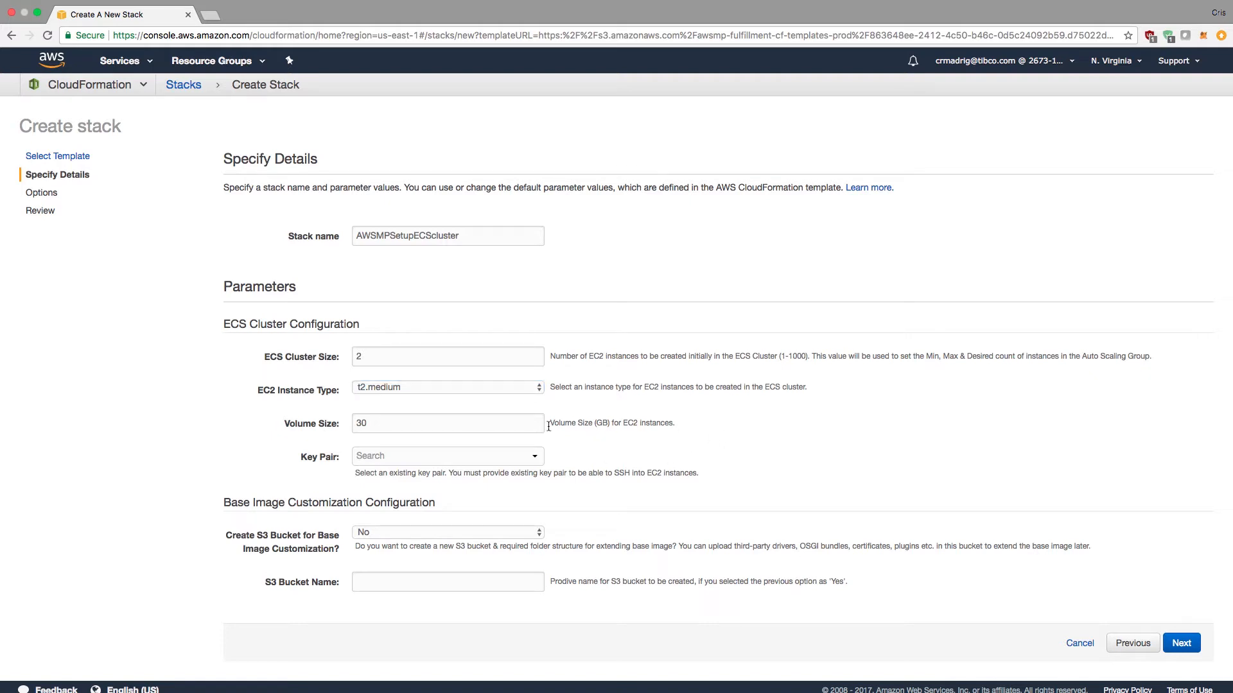
Step: Select BWCE_Keypair as the key pair for the cluster's EC2 instances
click(538, 457)
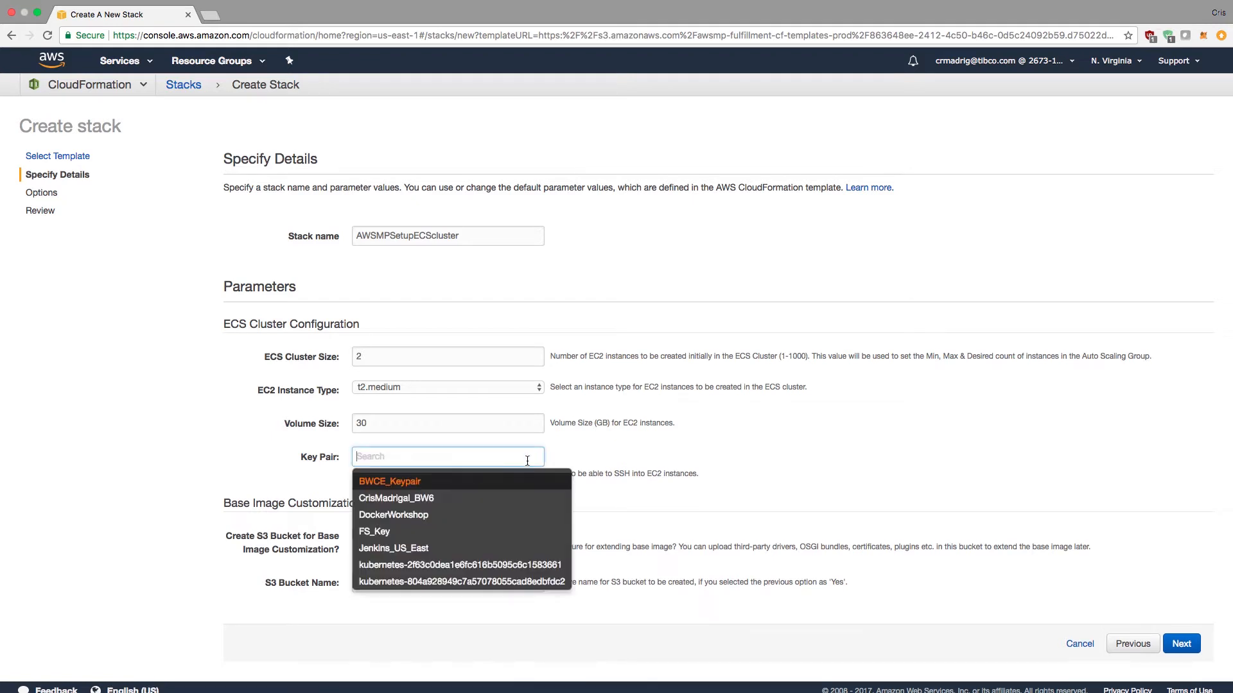
click(438, 478)
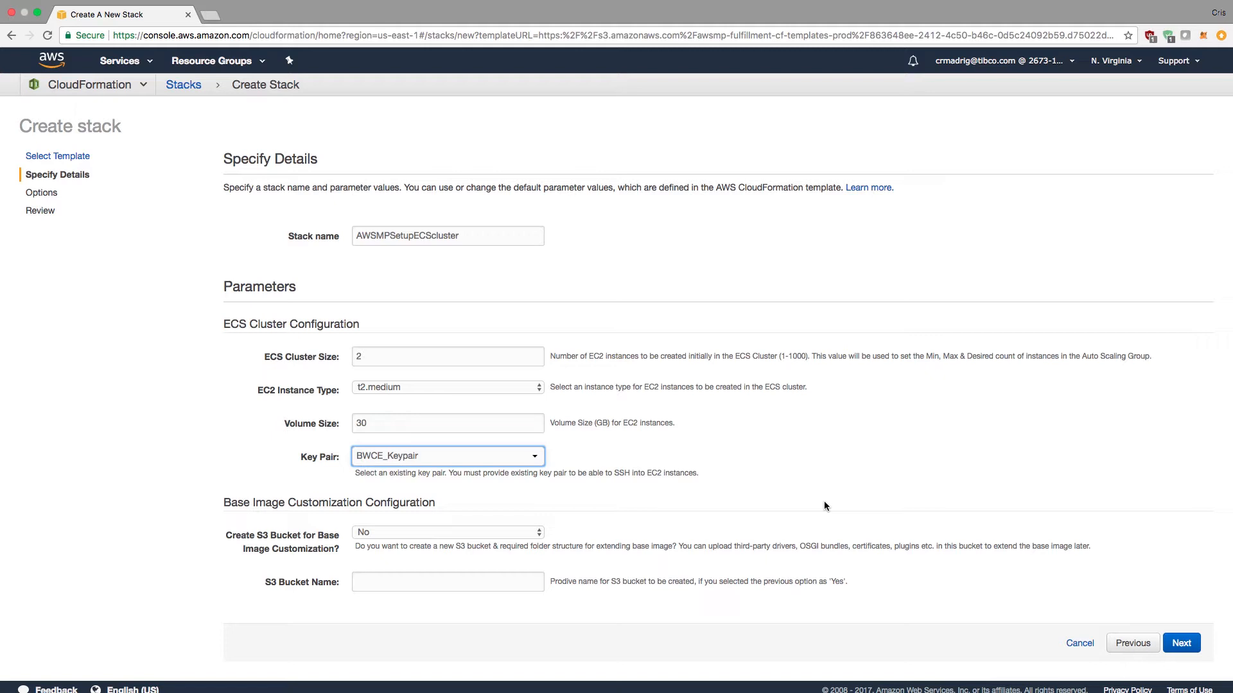
click(721, 511)
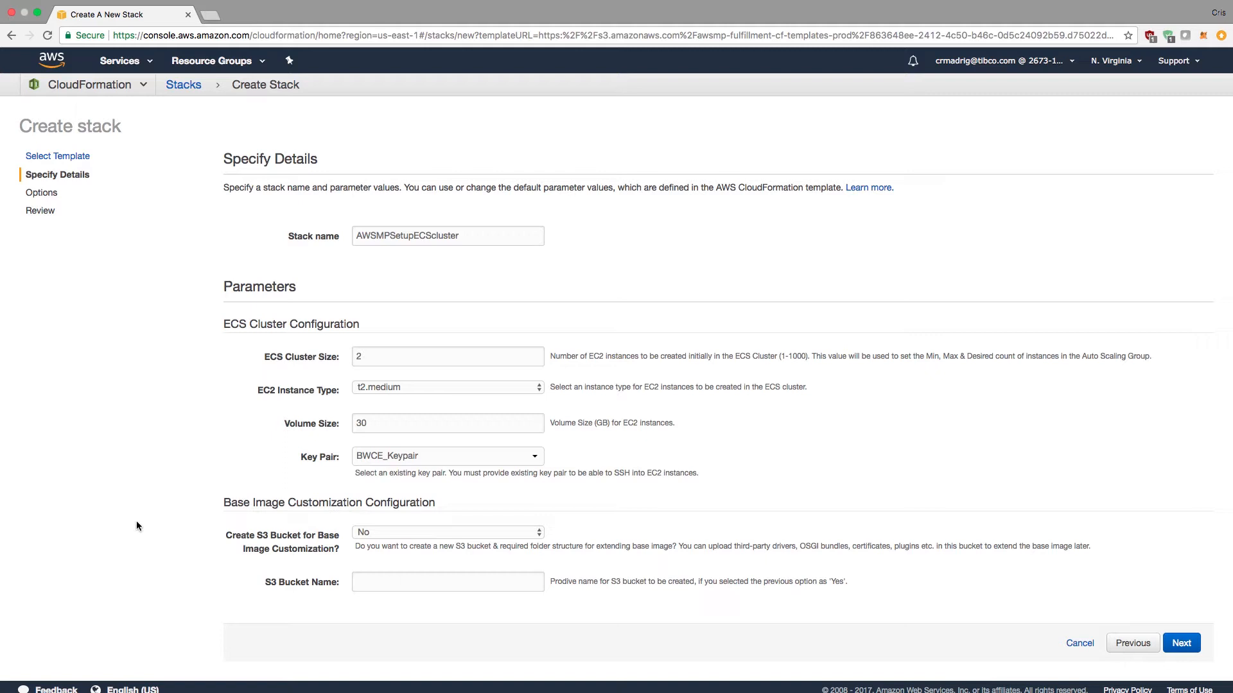
Step: Enable S3 bucket creation for base image customization, name the bucket BWCEBucketImageCustomization, and continue to the stack options
click(389, 534)
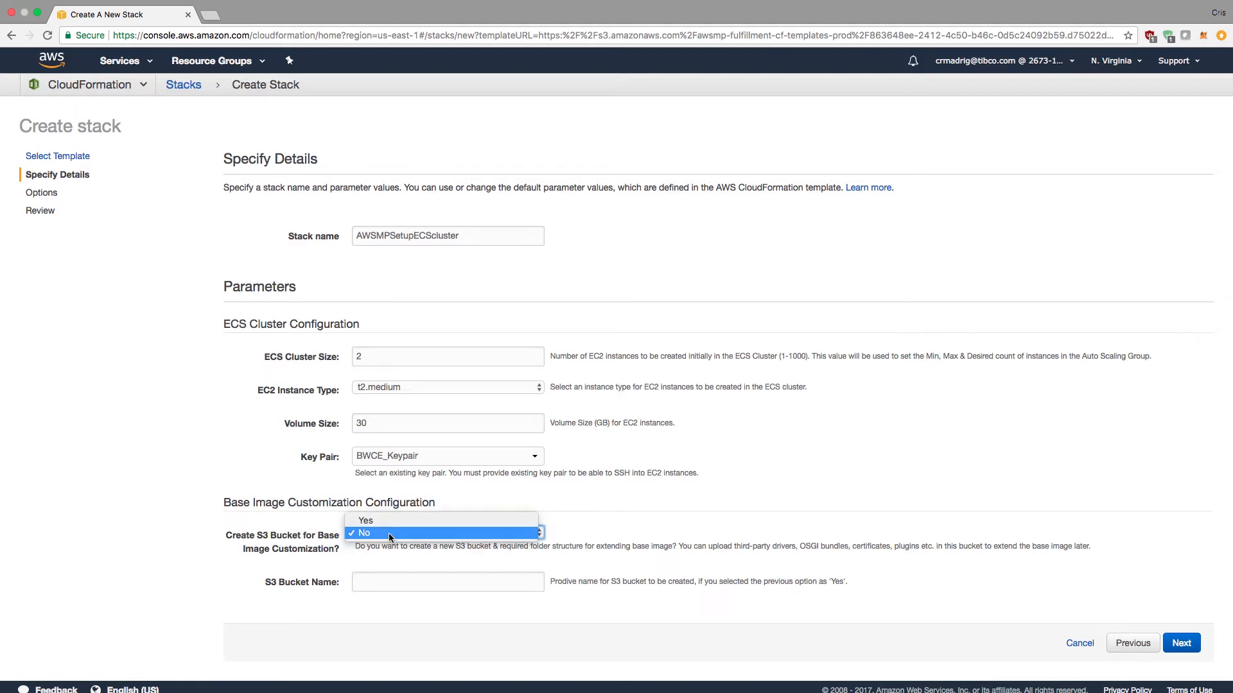
click(375, 518)
click(371, 578)
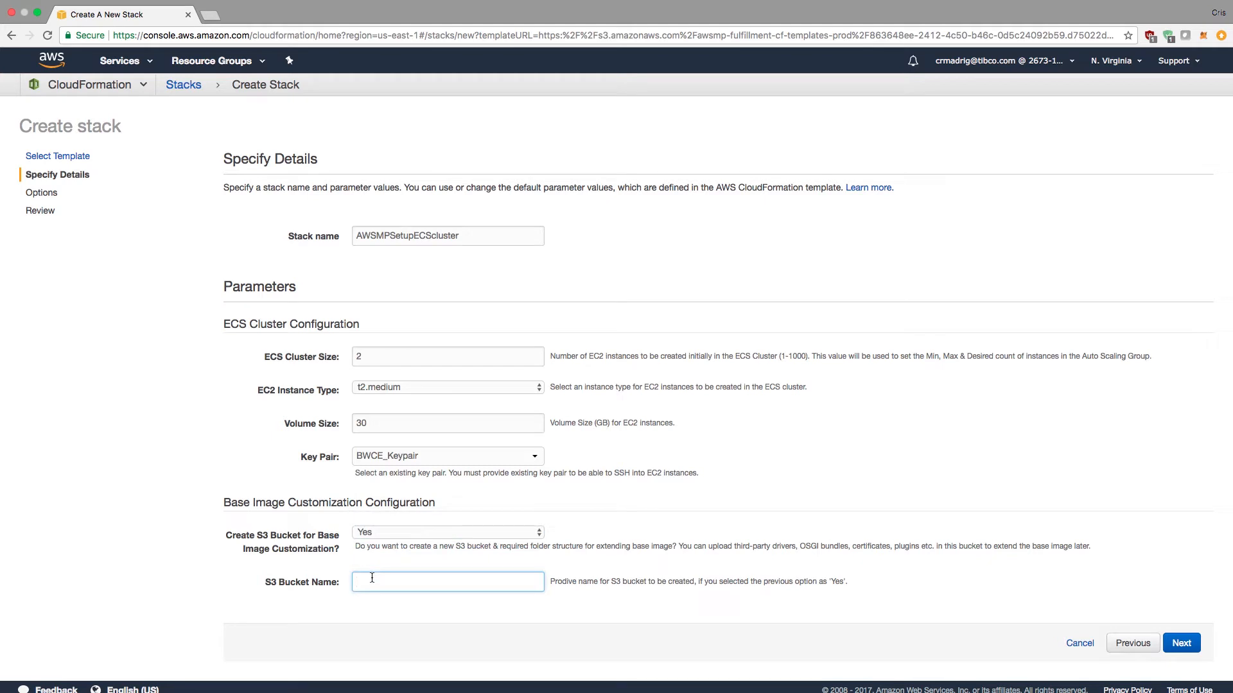
text(BWCEBucketImageCustomization)
click(1021, 583)
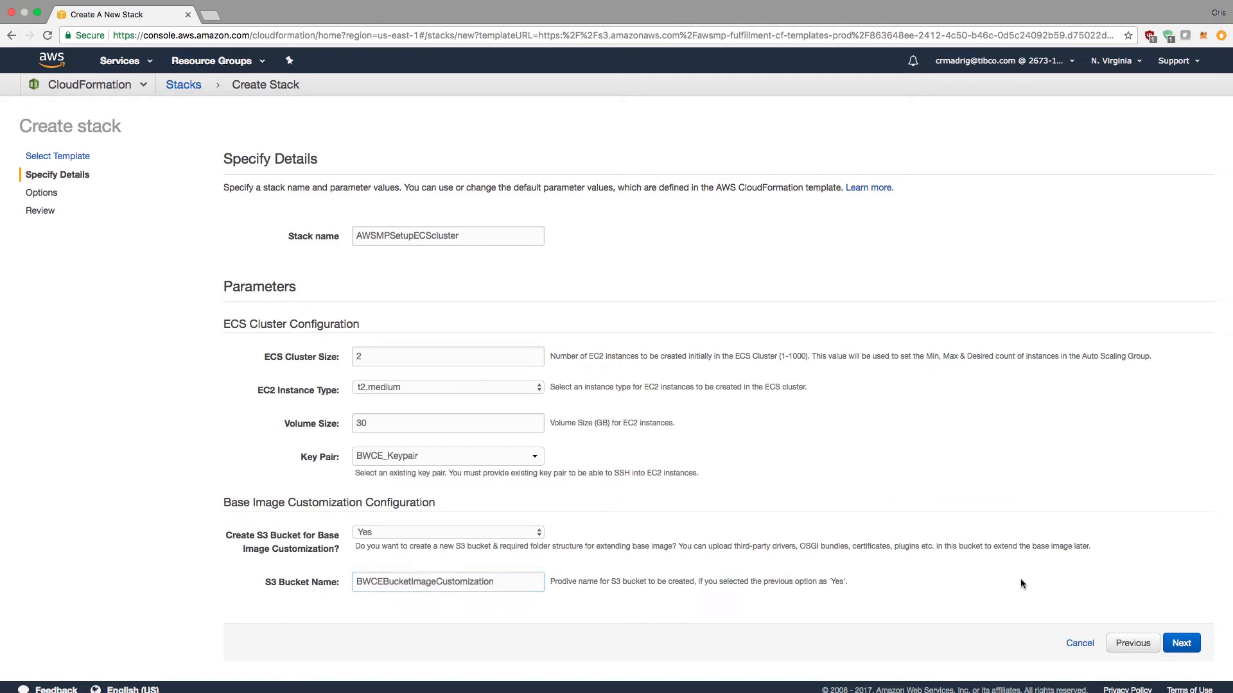
click(1181, 638)
Step: Add a stack tag with key Name and value BWCE_ECS_Cluster
click(363, 270)
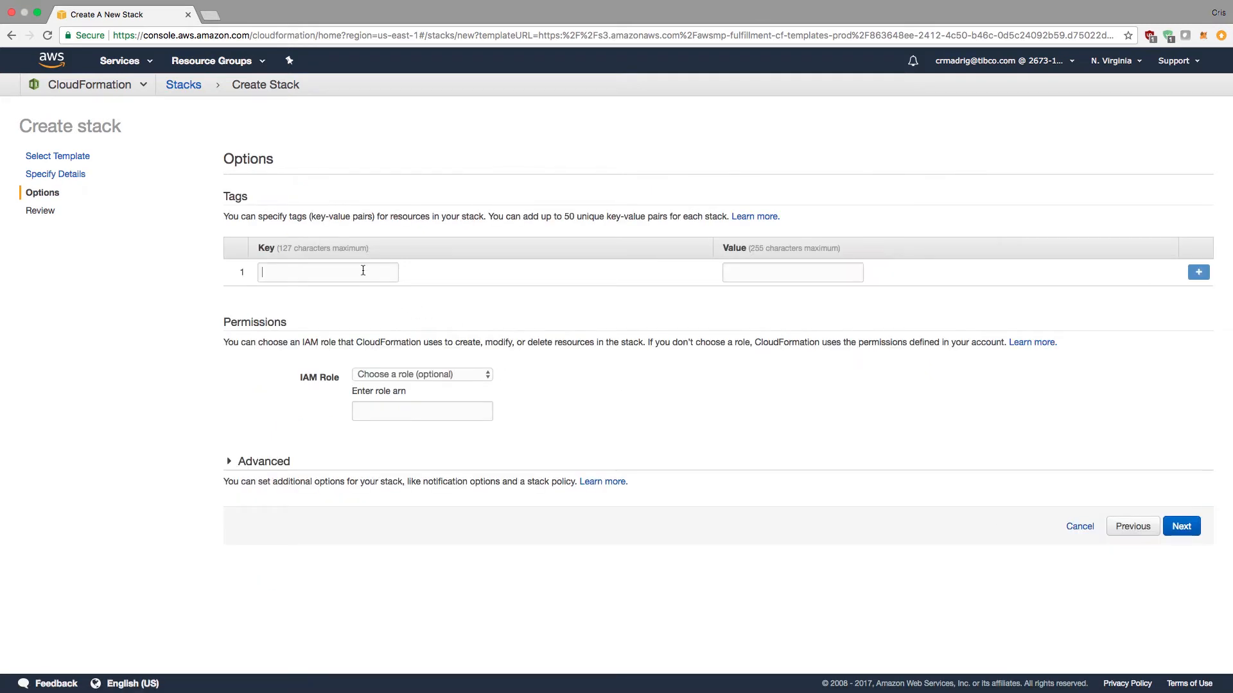
text(Name)
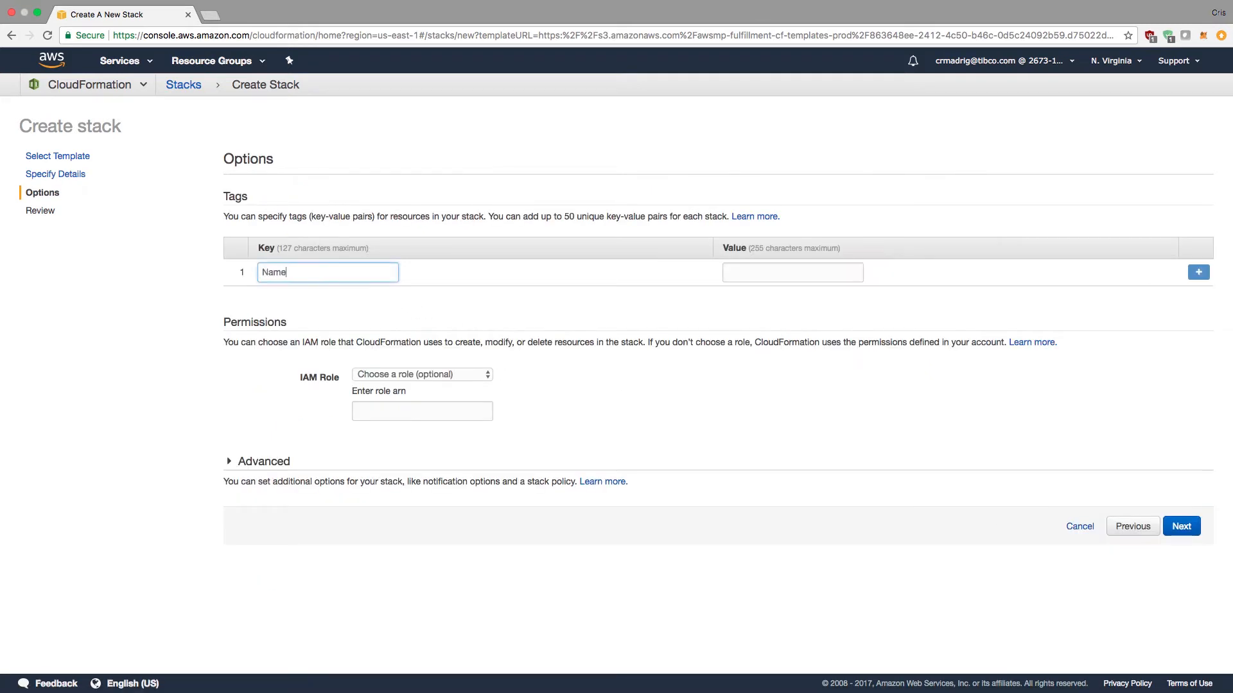
click(752, 280)
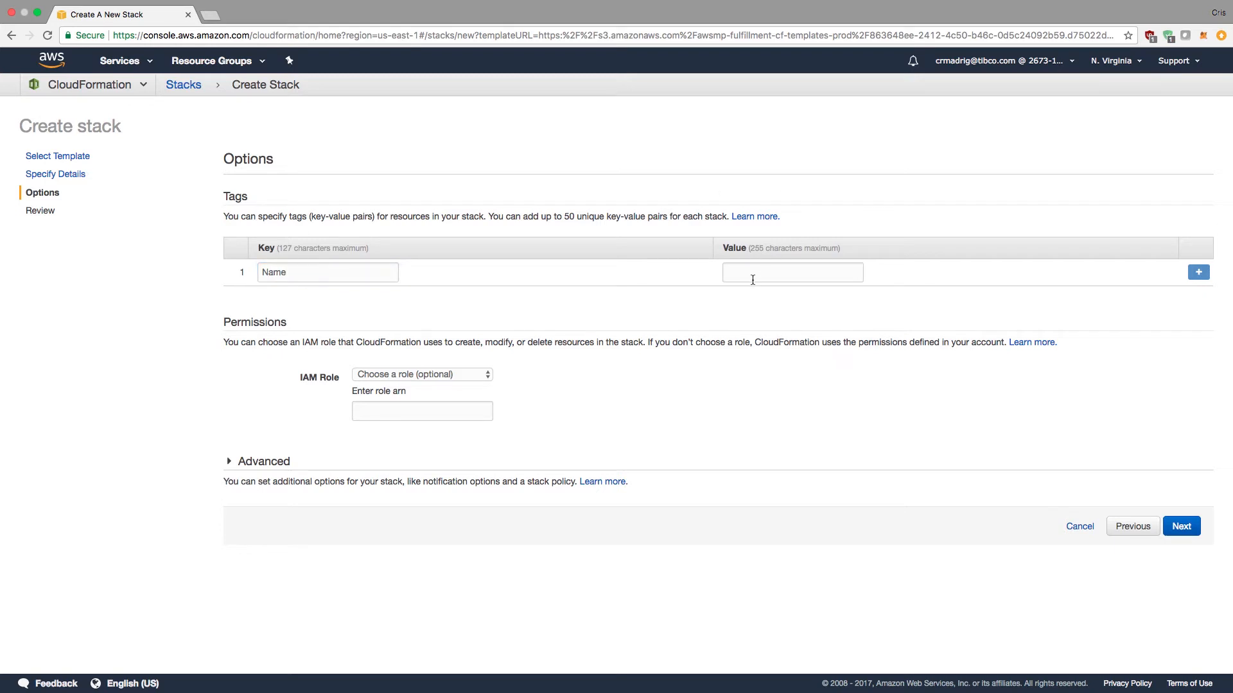
text(BWCE)
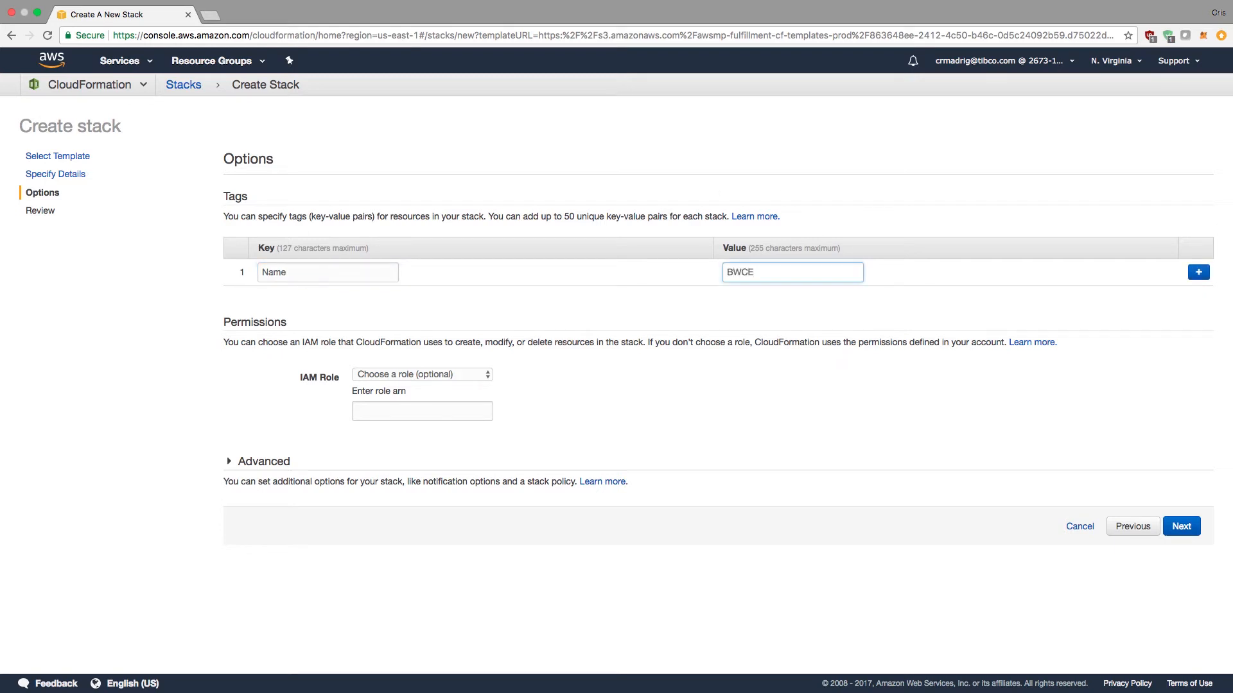
text(_ECS_Cluster)
click(735, 411)
Step: Examine the IAM role choices and the role ARN field without assigning a role to the stack
click(448, 375)
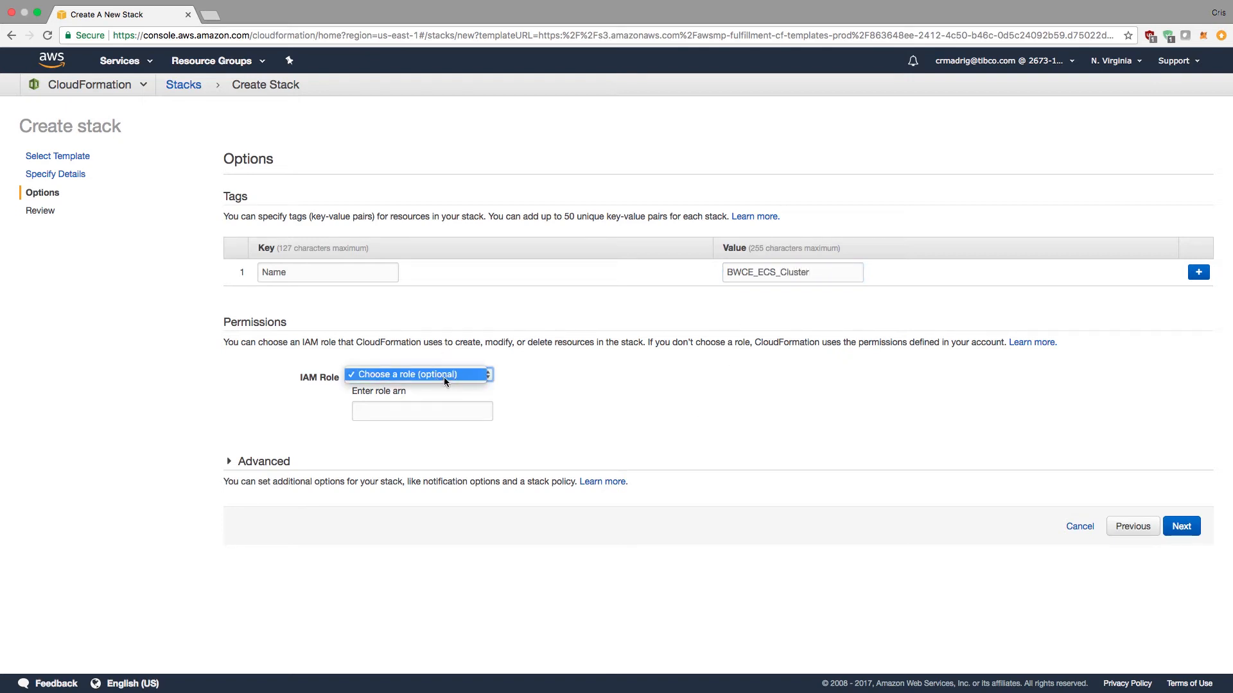
click(595, 376)
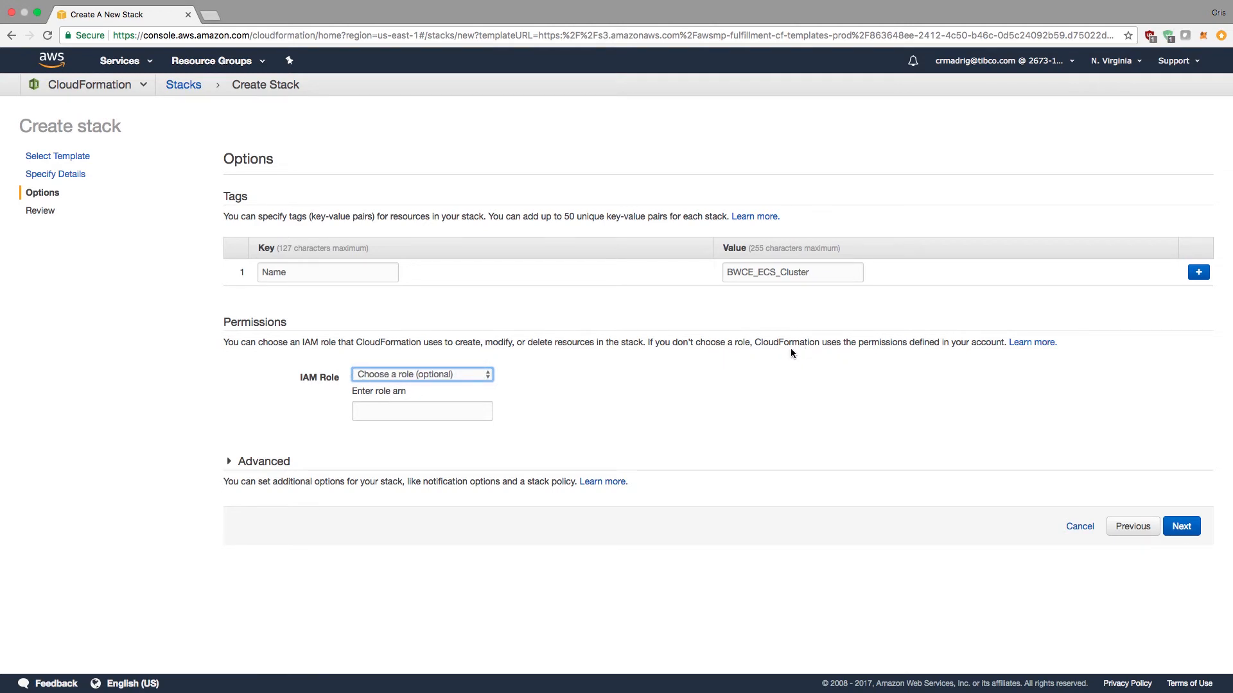
click(476, 379)
click(387, 418)
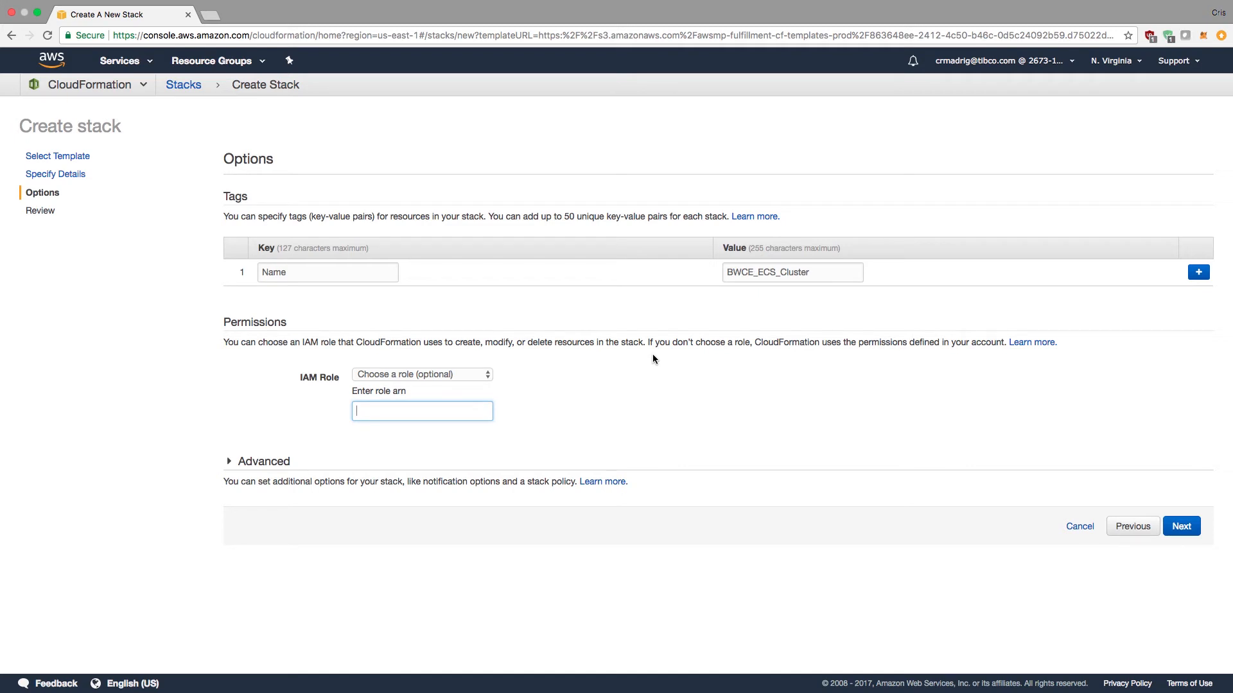
Step: Look through the advanced notification, termination, rollback and policy settings, keep the defaults, and continue to the stack review
click(228, 463)
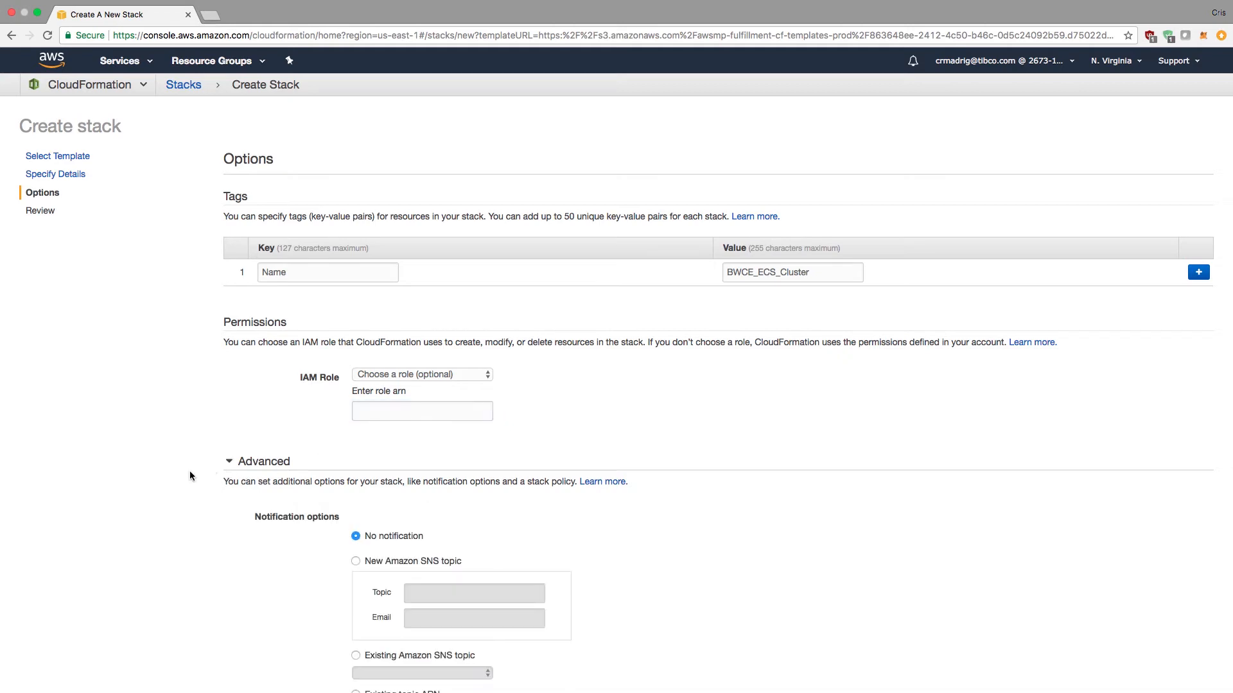
scroll(190, 578, down, 3)
scroll(600, 482, down, 5)
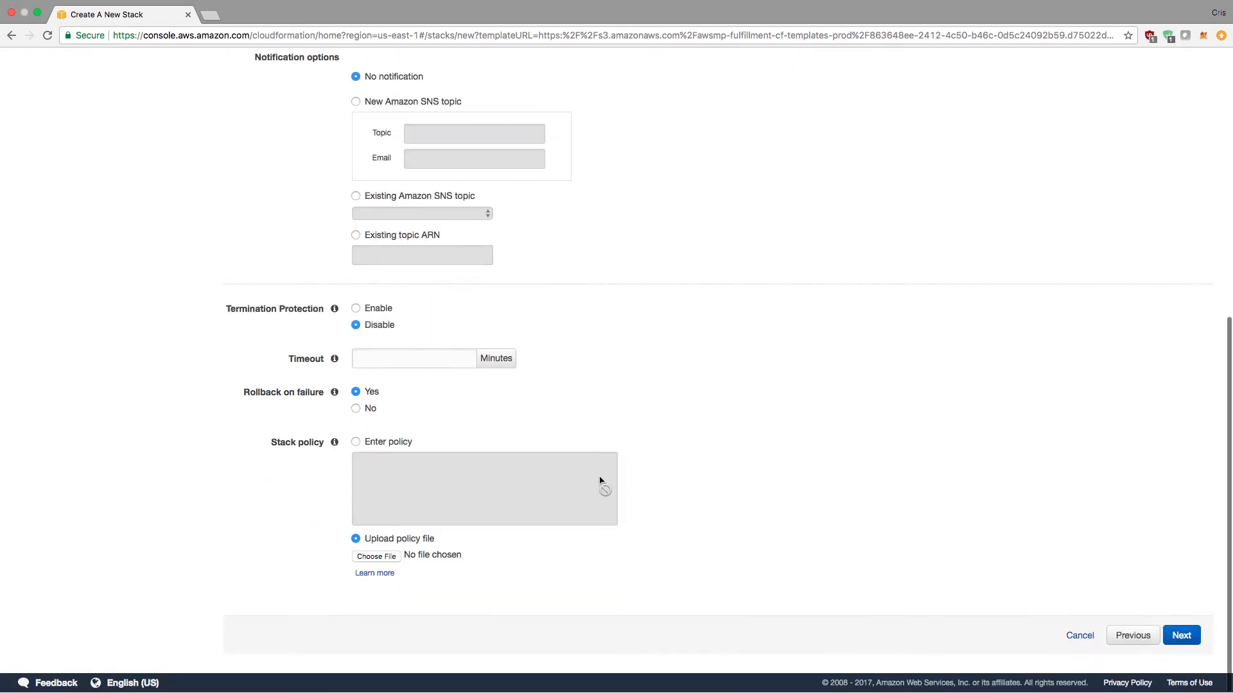
scroll(622, 364, up, 3)
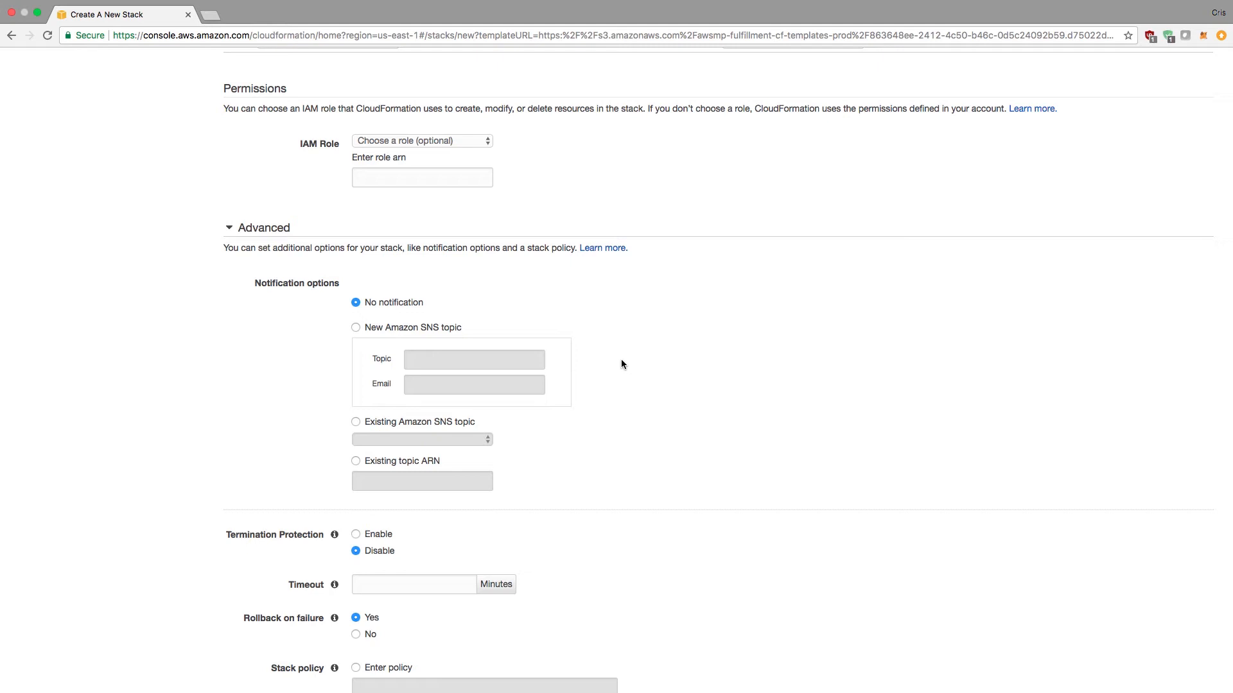
scroll(556, 430, down, 1)
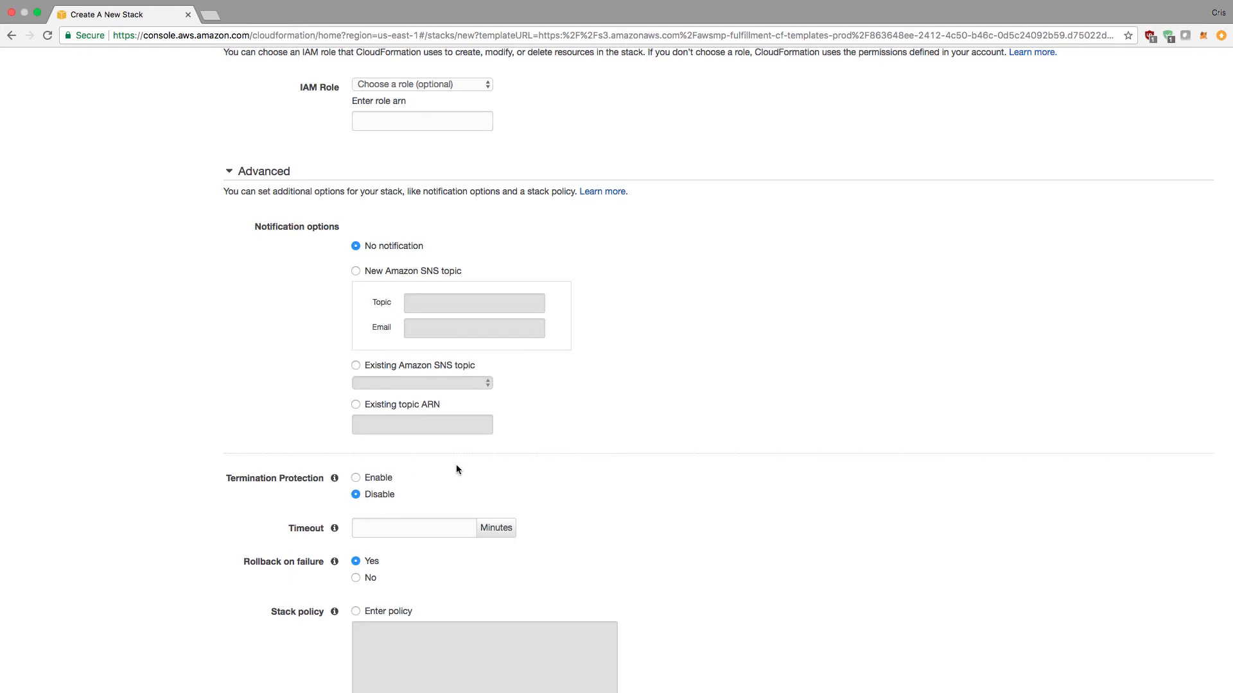
scroll(528, 517, down, 3)
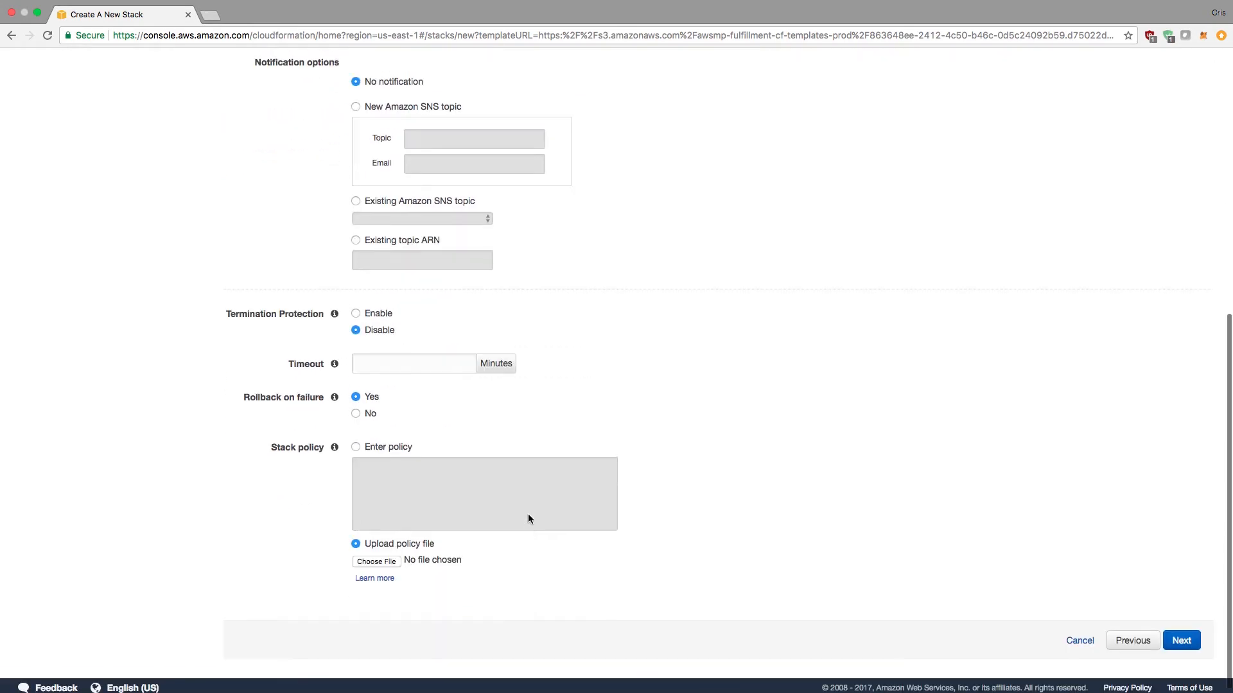
click(1183, 636)
Step: Open the stack's estimated cost from the review page and return to the stack creation review
scroll(841, 434, up, 3)
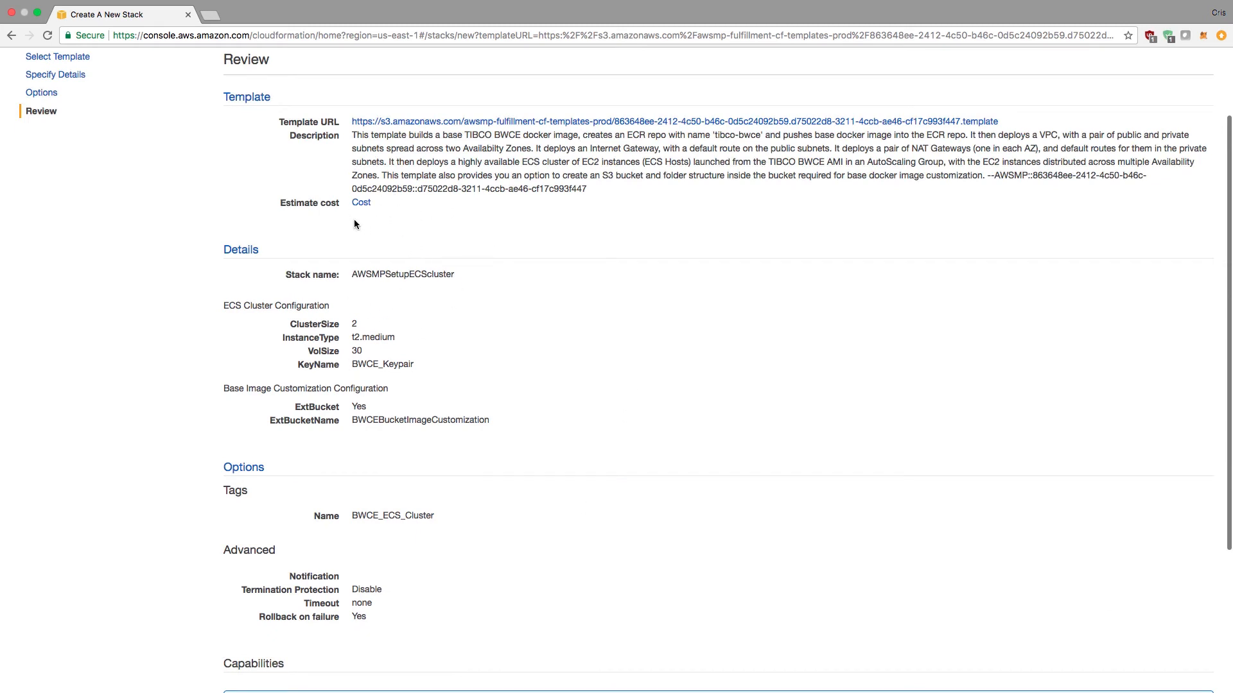
click(361, 202)
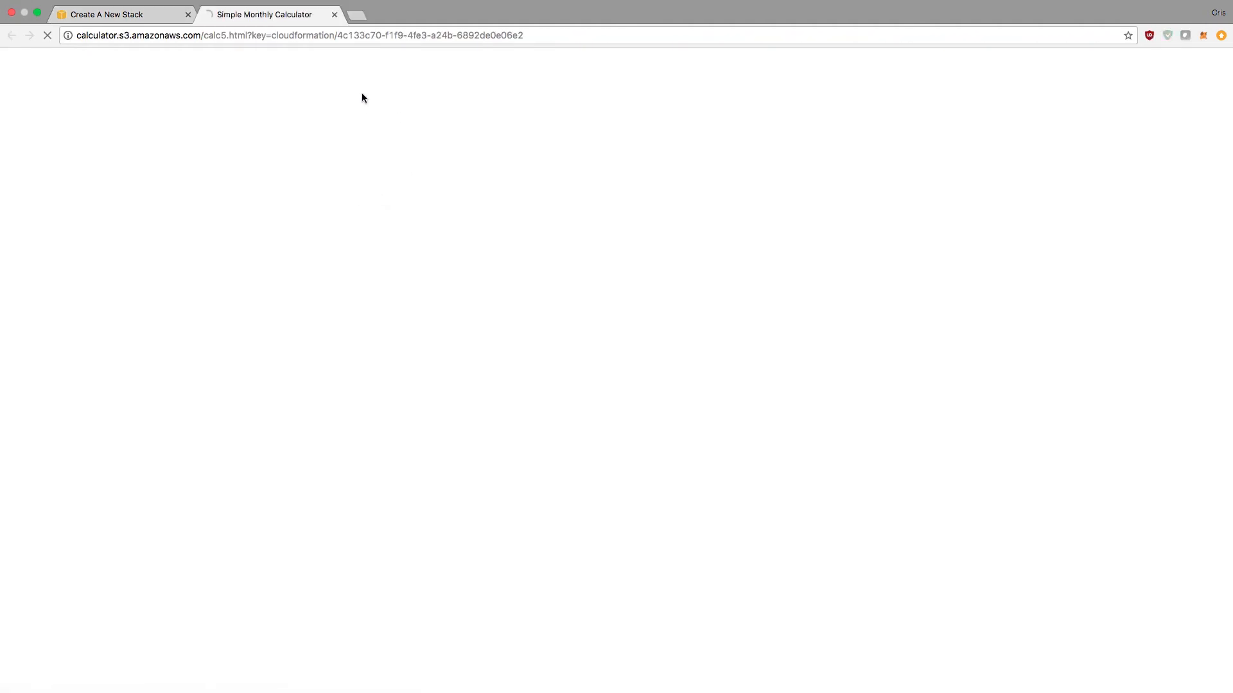
click(138, 14)
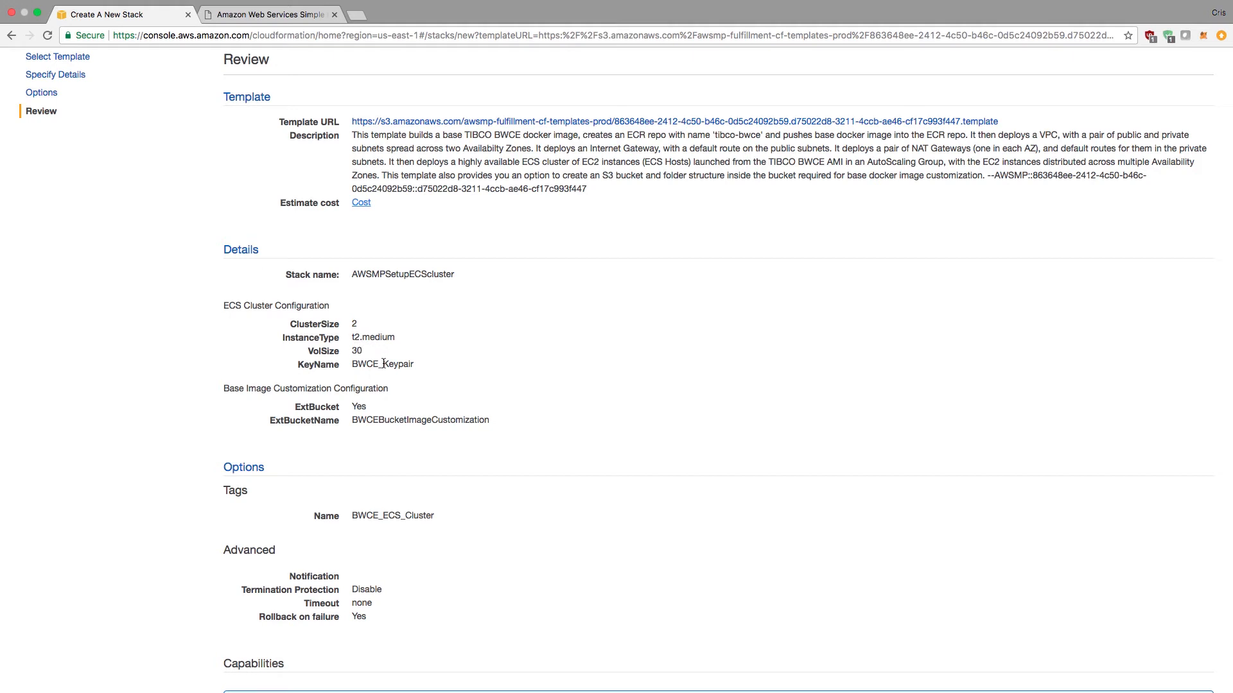
Step: Acknowledge that CloudFormation might create IAM resources with custom names, create the stack, and refresh the stack list
scroll(484, 393, down, 5)
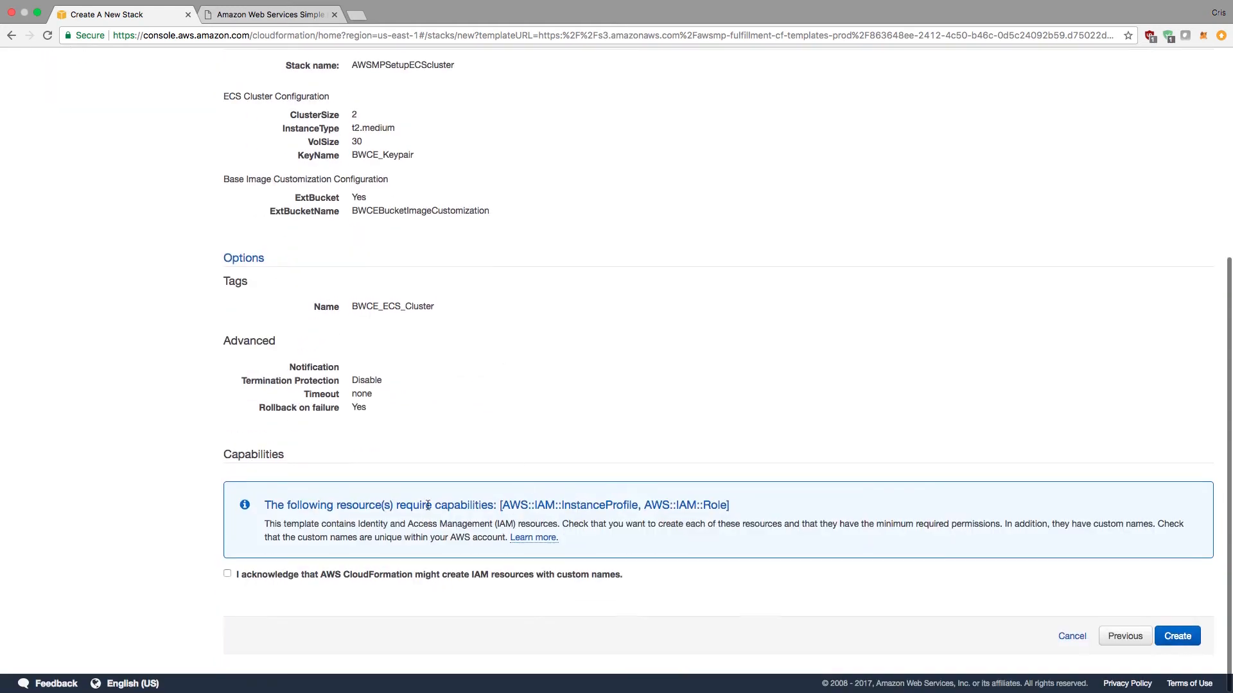
click(228, 578)
click(1177, 636)
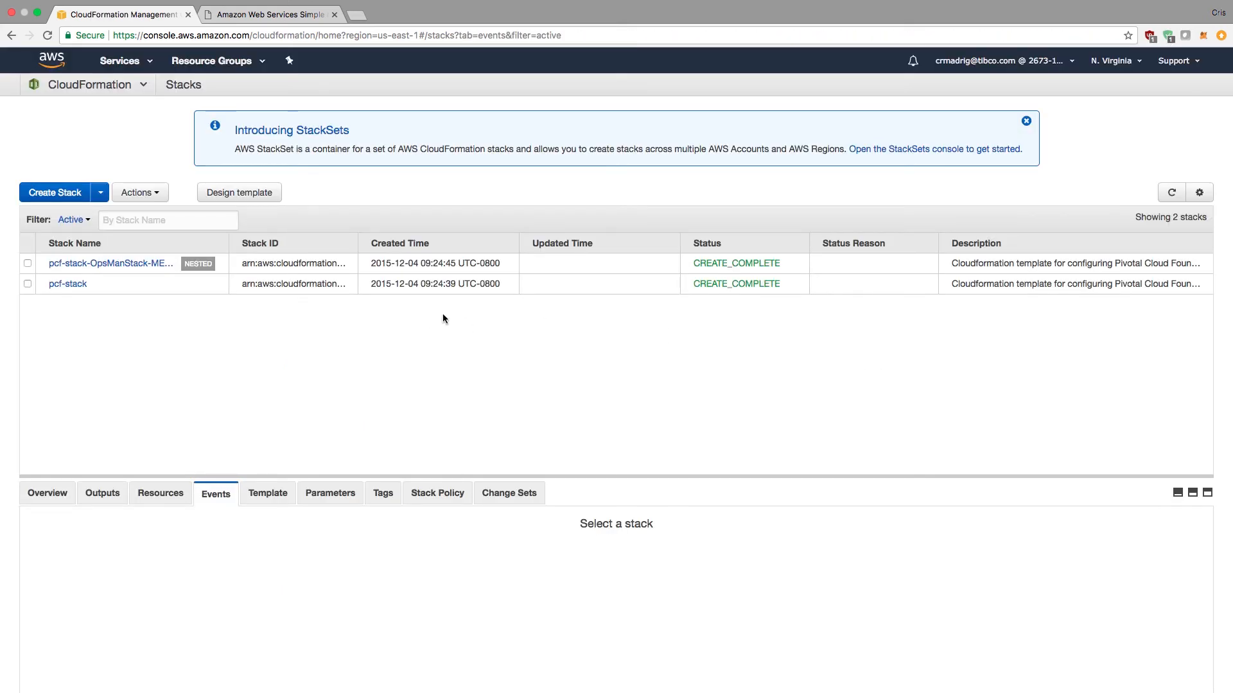
click(1173, 193)
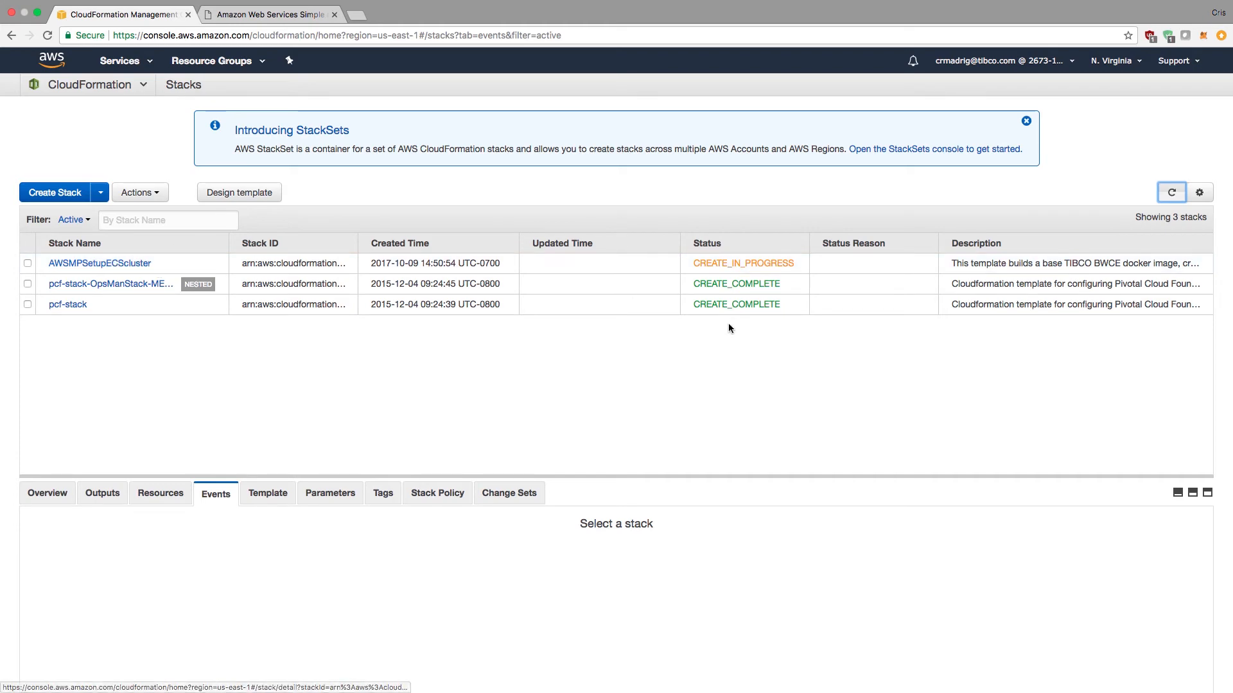
Step: Select the AWSMPSetupECScluster stack and check its creation progress in the outputs, overview and events
click(27, 263)
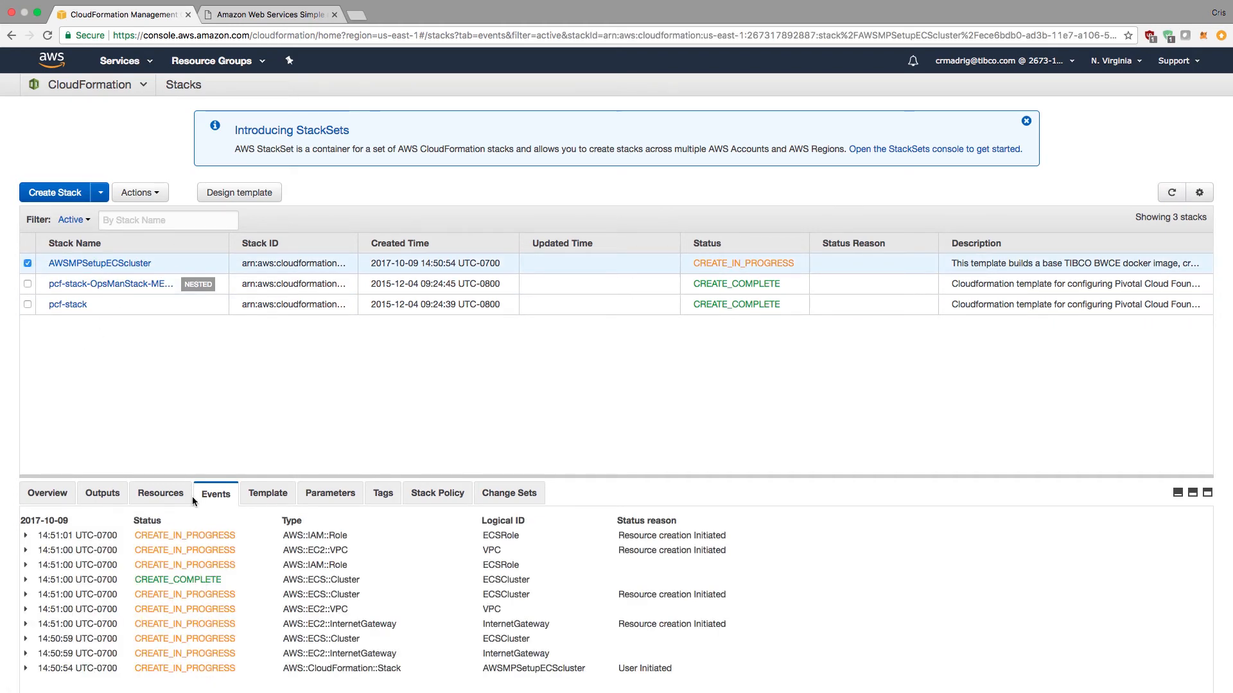
click(105, 494)
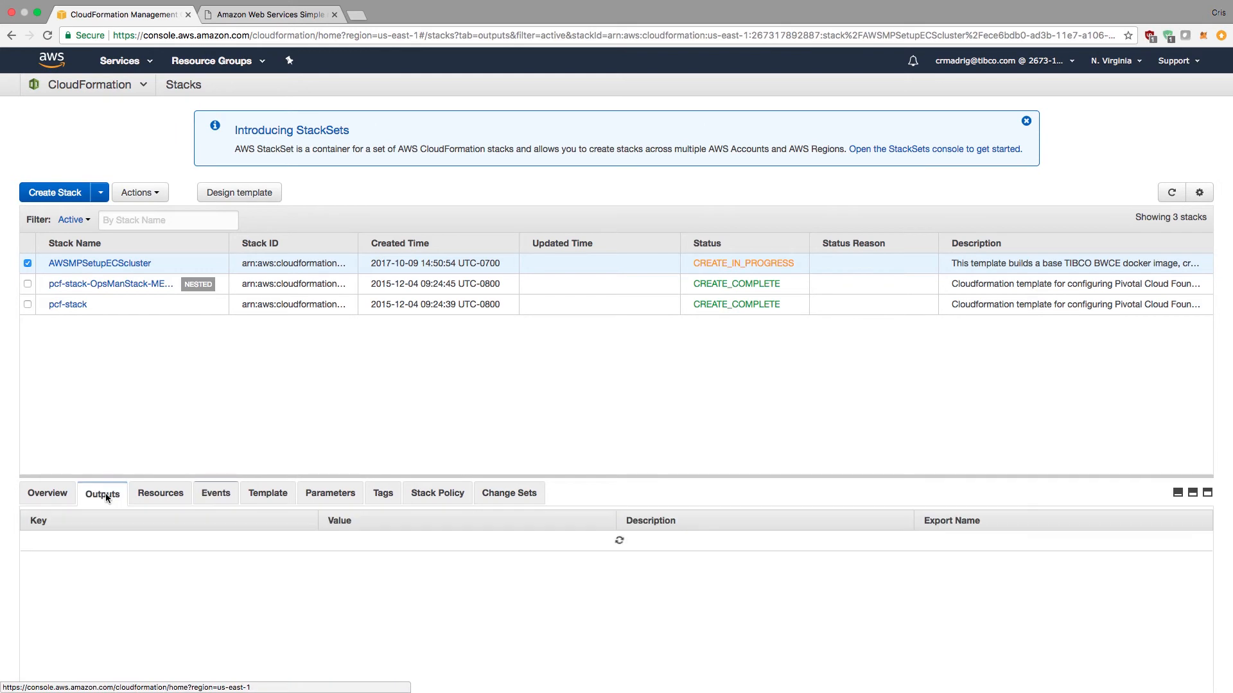
click(69, 497)
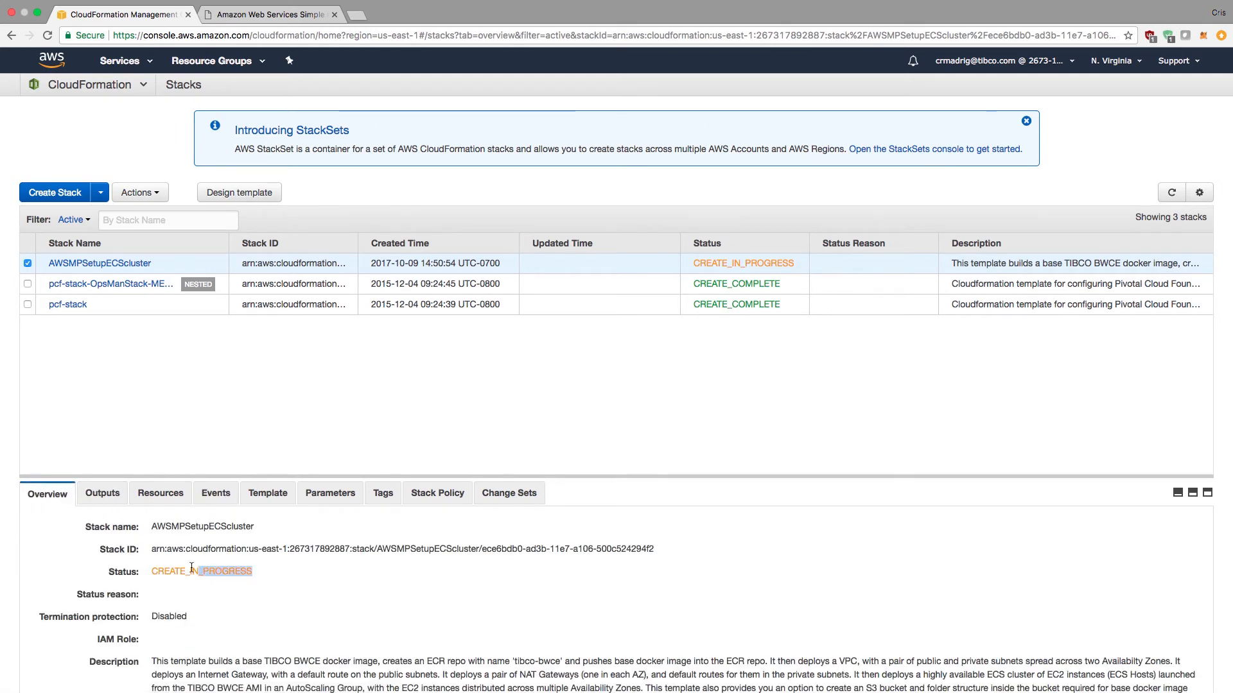
click(206, 496)
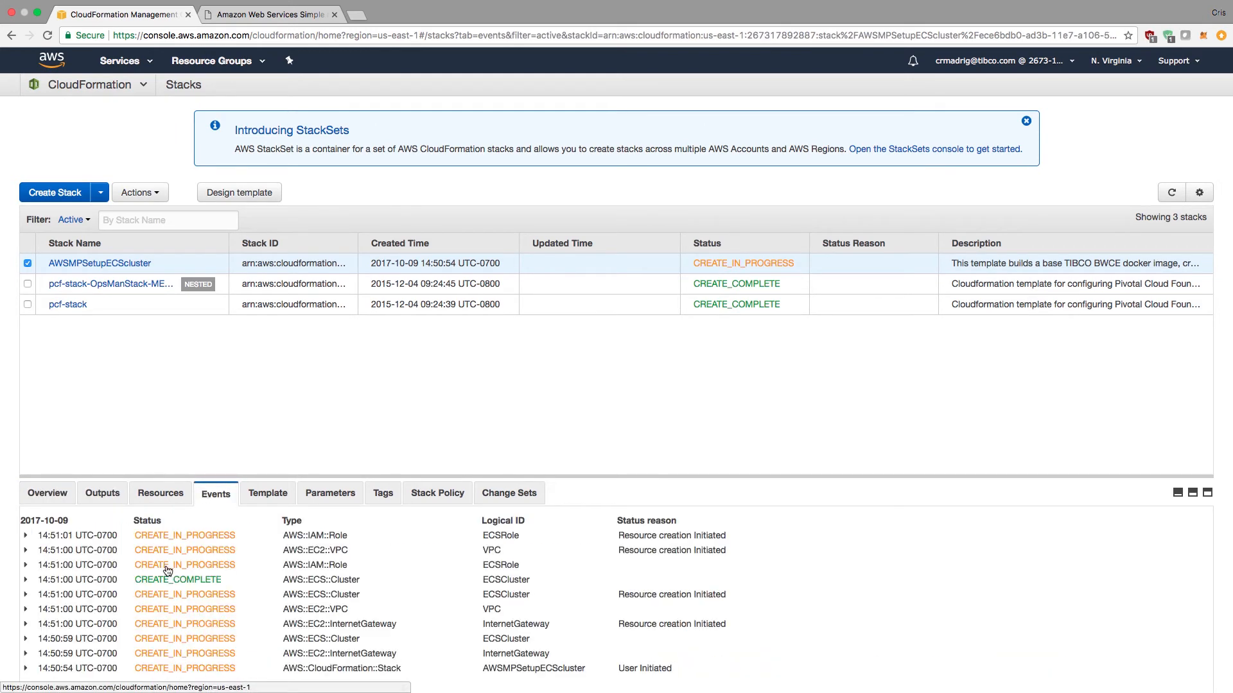
scroll(200, 617, down, 3)
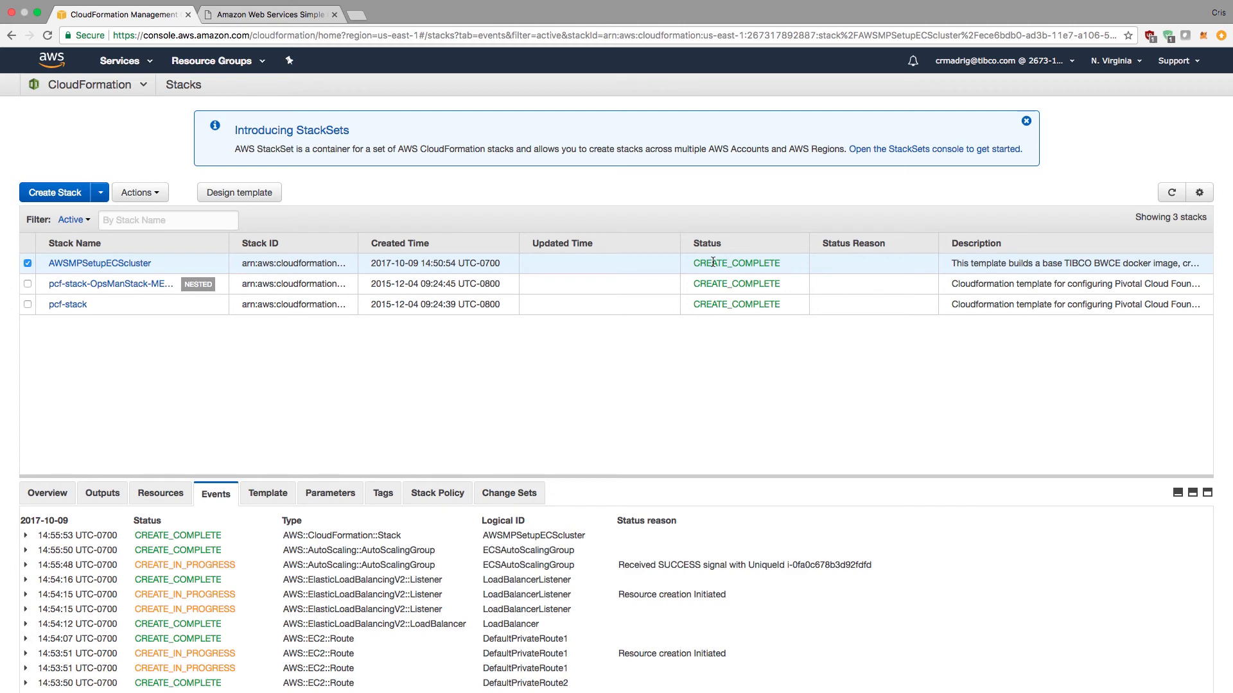
Step: Review the overview of the AWSMPSetupECScluster stack and read through its list of outputs
click(45, 494)
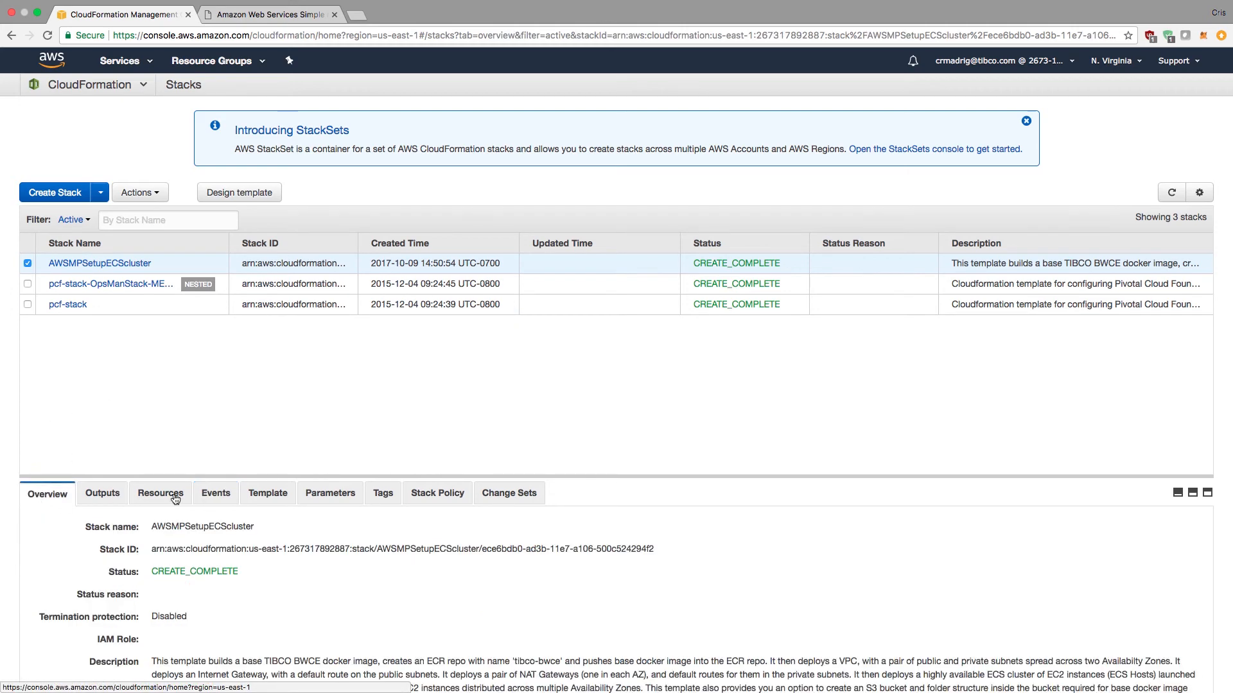
scroll(267, 588, down, 2)
click(103, 416)
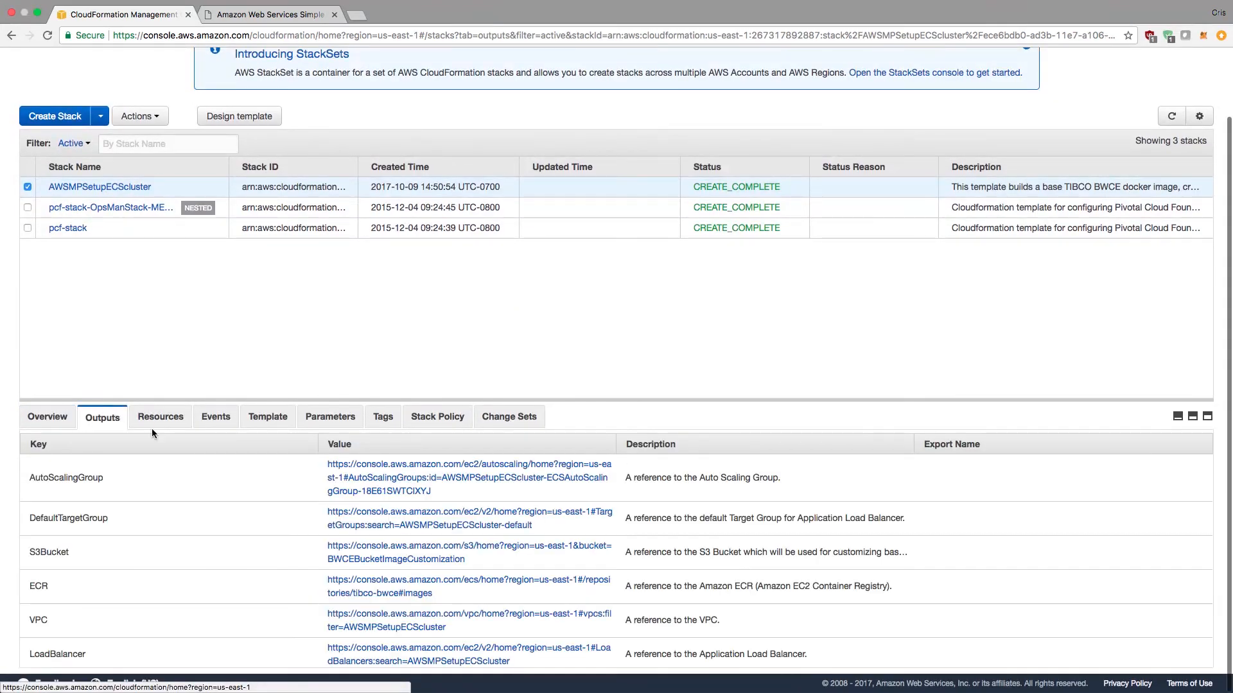
scroll(252, 524, down, 2)
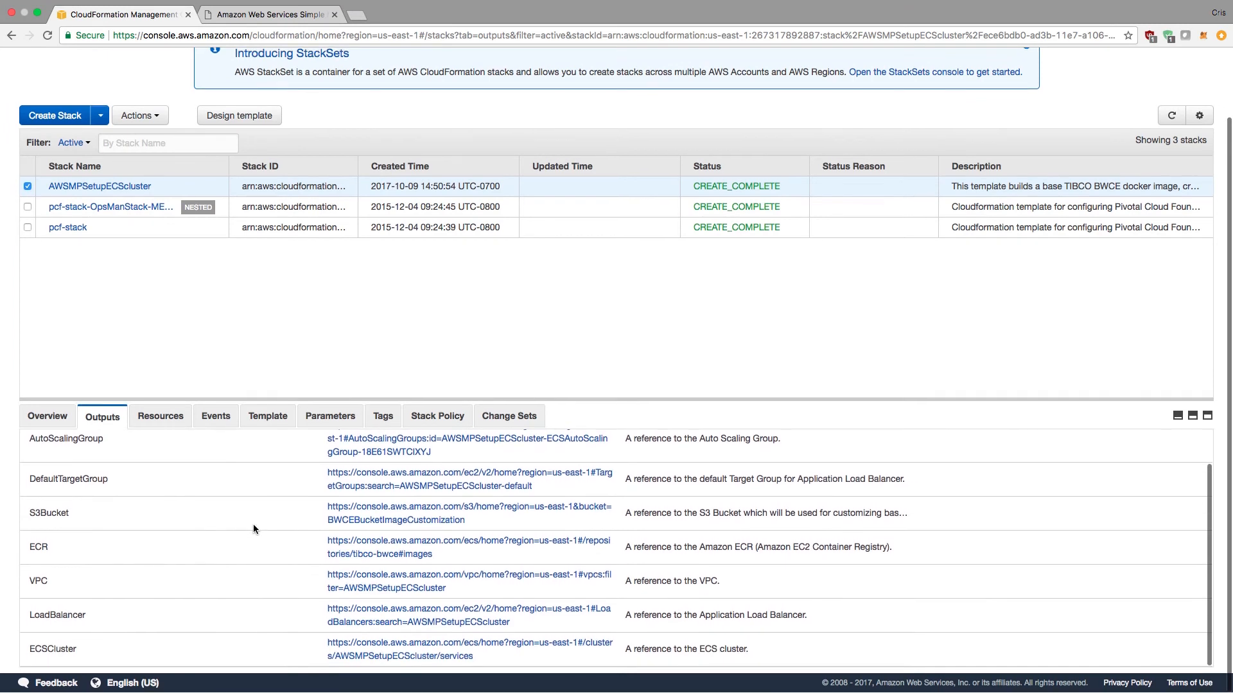
scroll(245, 559, up, 2)
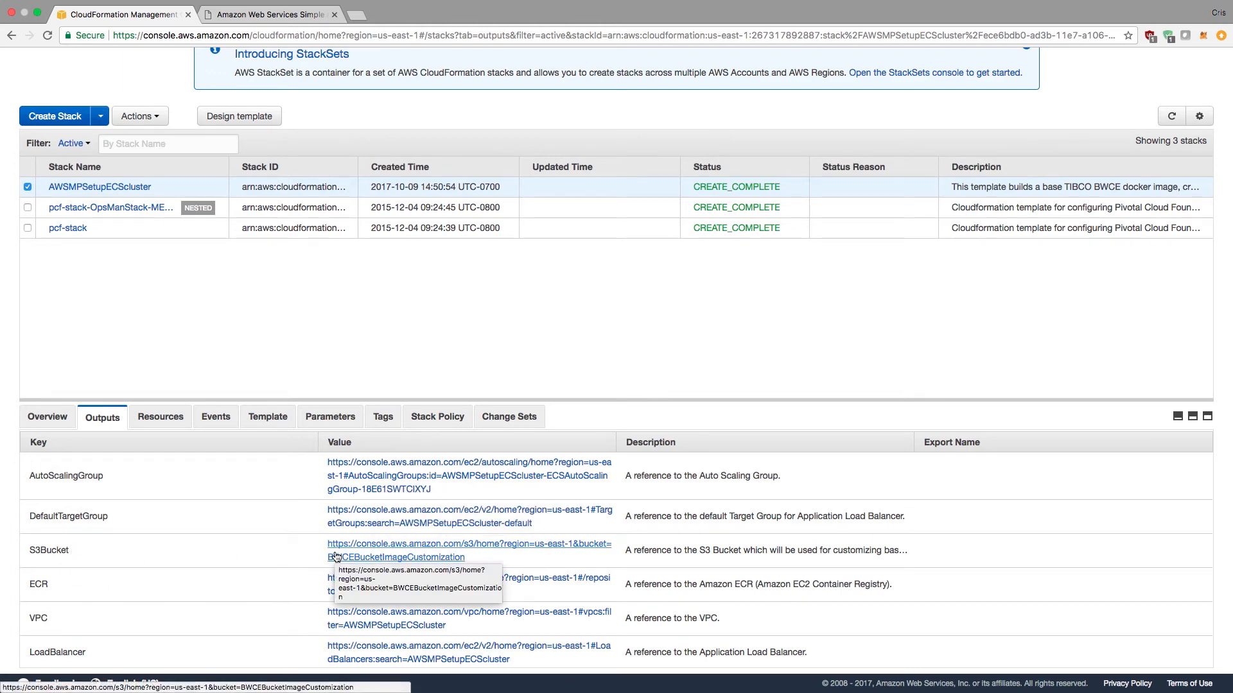
scroll(192, 526, down, 2)
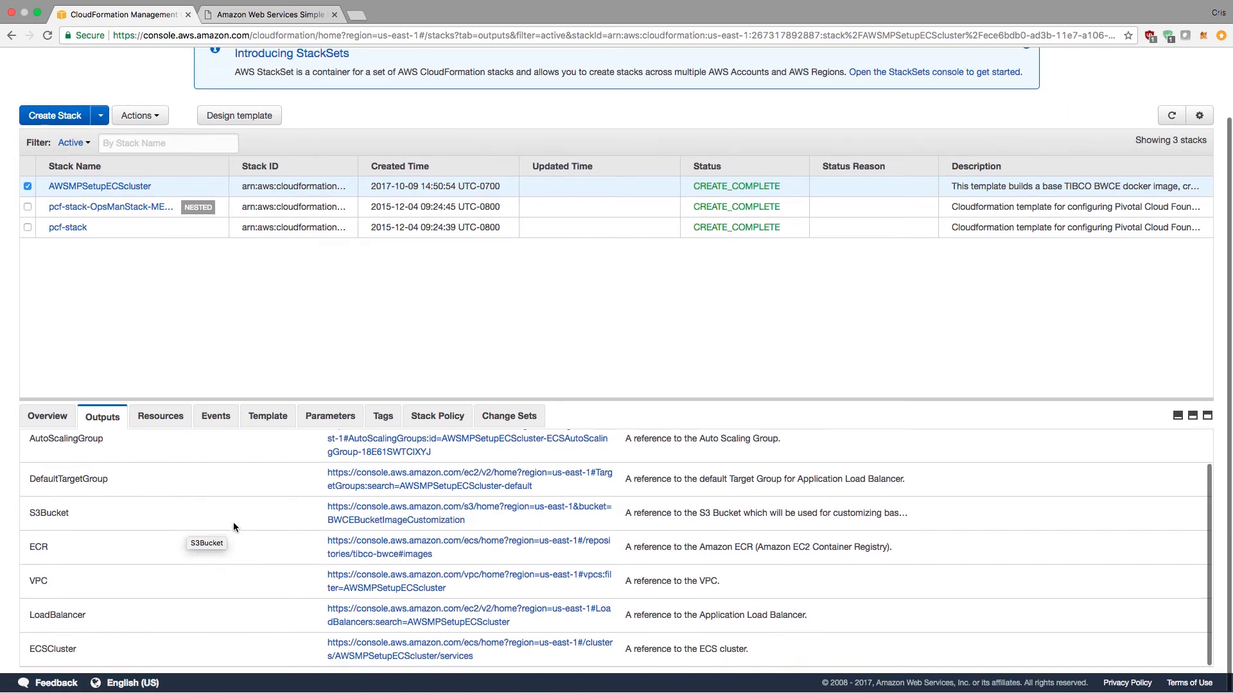
Step: Open the stack's ECR and ECSCluster output links in new browser tabs and show the tibco-bwce repository
right_click(353, 543)
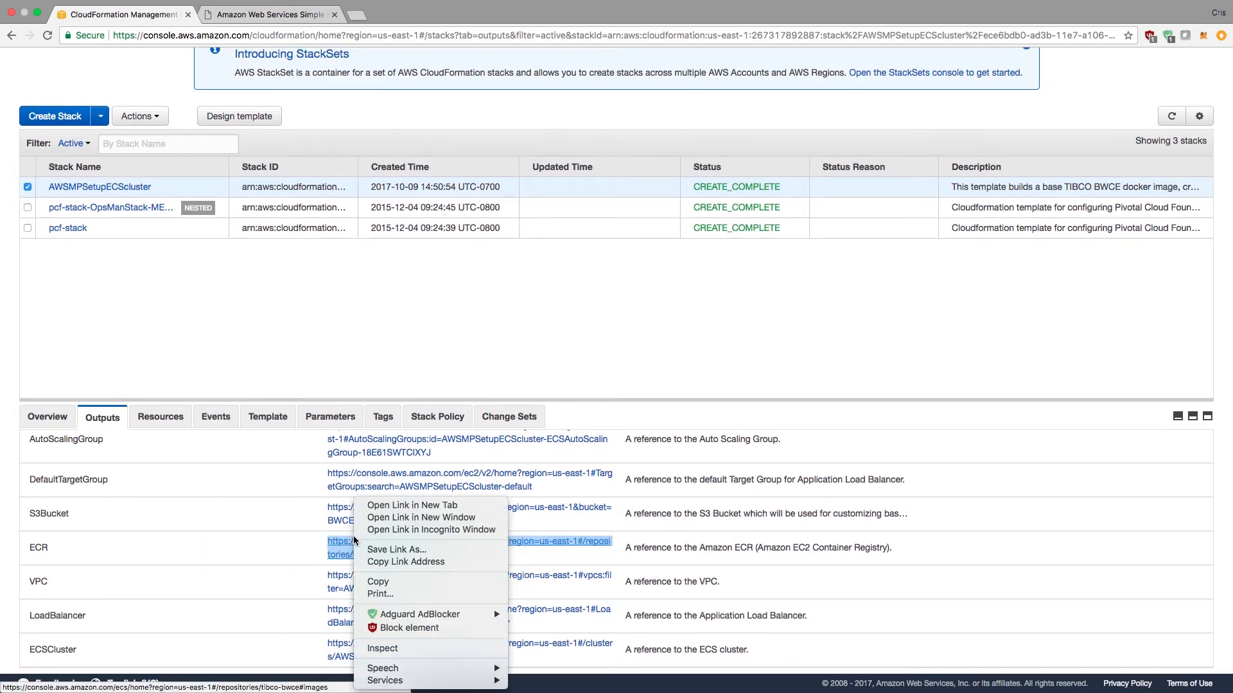
click(381, 507)
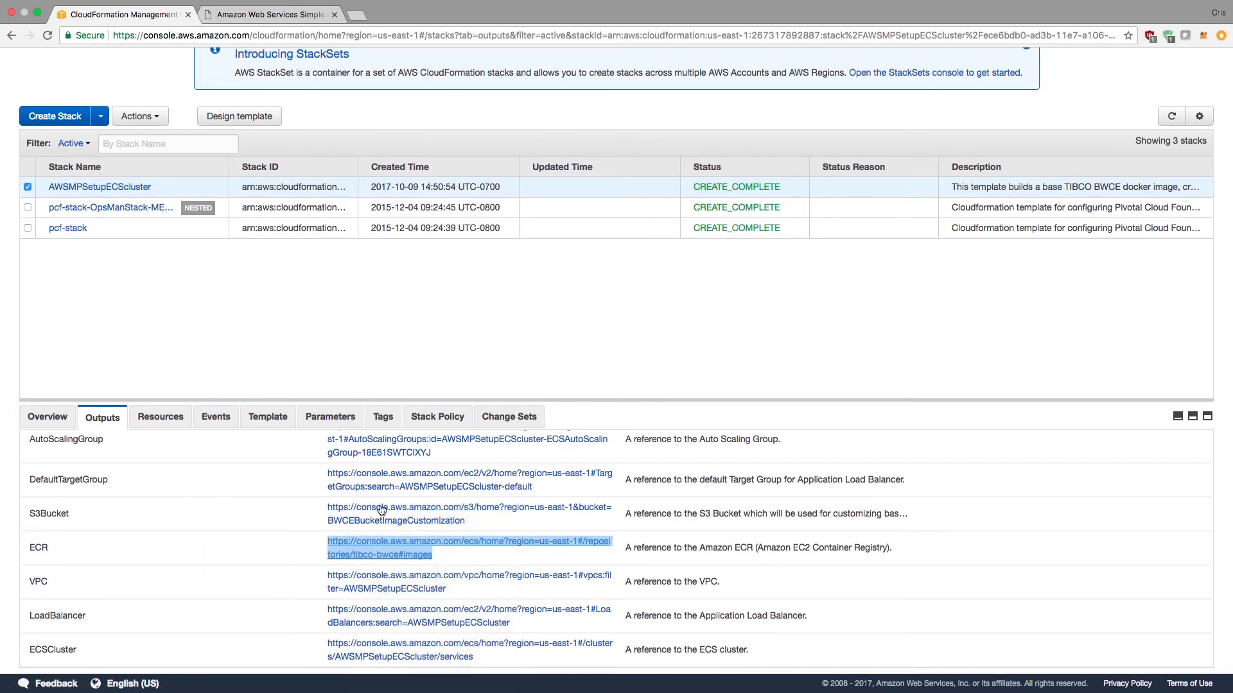
right_click(387, 643)
click(520, 187)
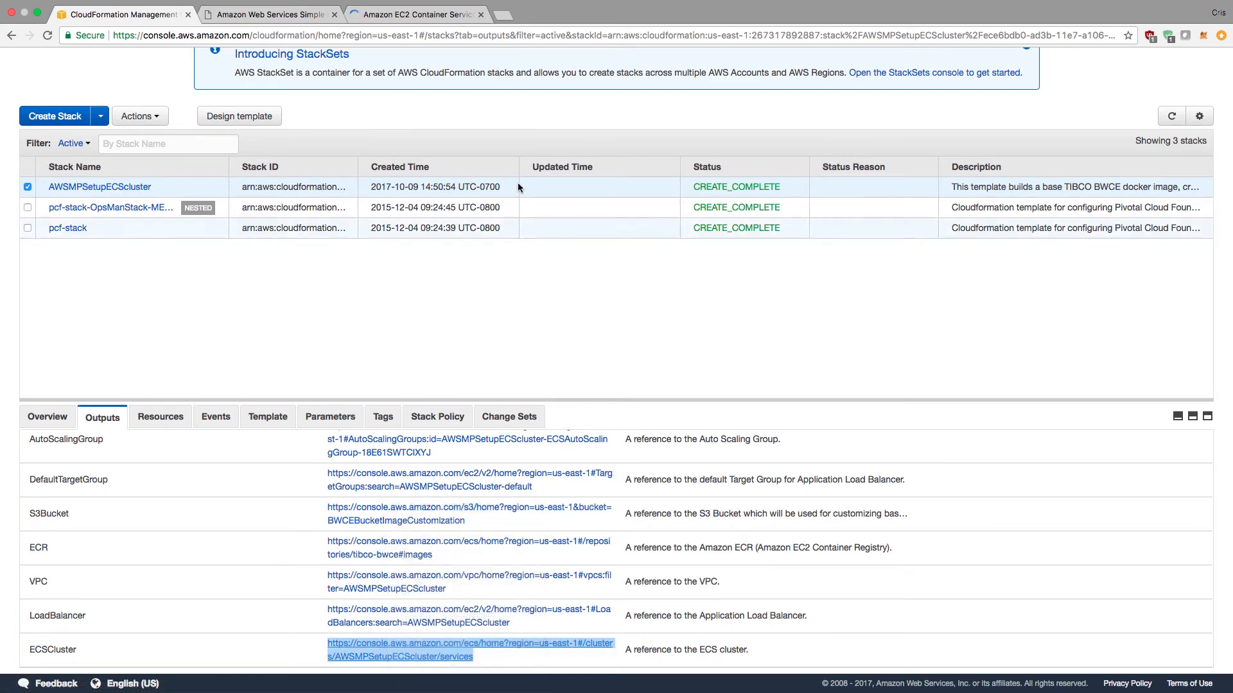
click(439, 14)
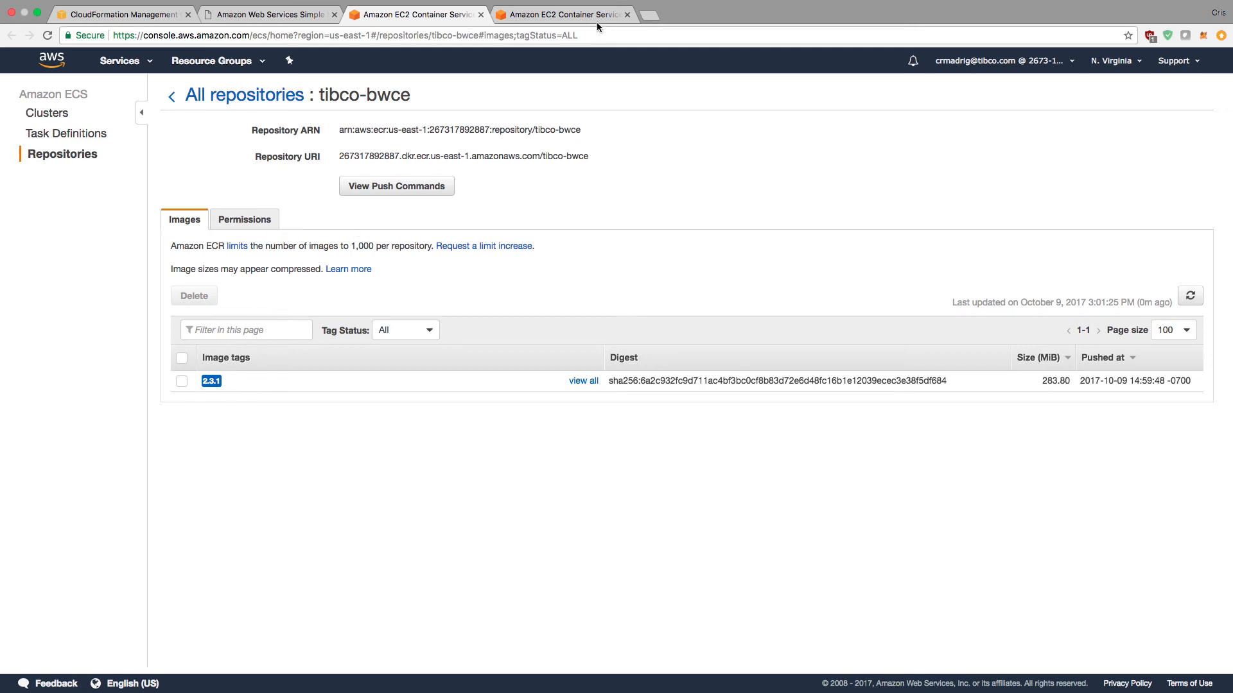
Step: Examine the AWSMPSetupECScluster cluster's status, tasks, ECS instances, metrics and scheduled tasks
click(575, 17)
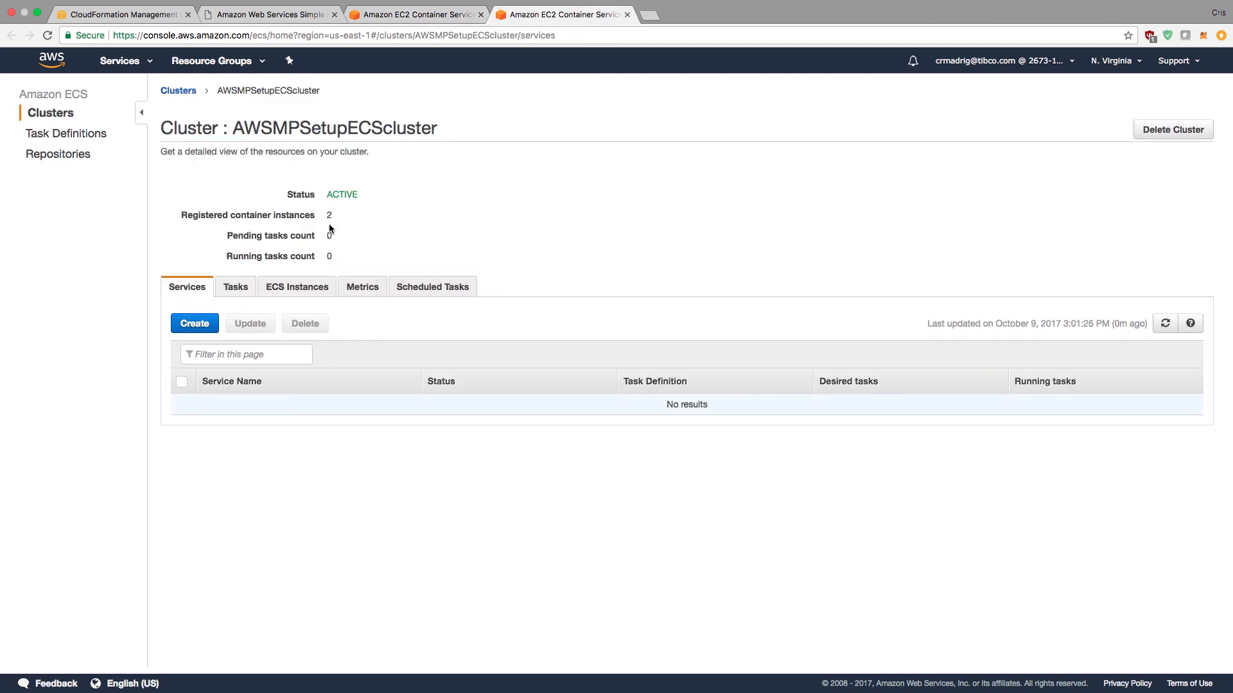
click(239, 286)
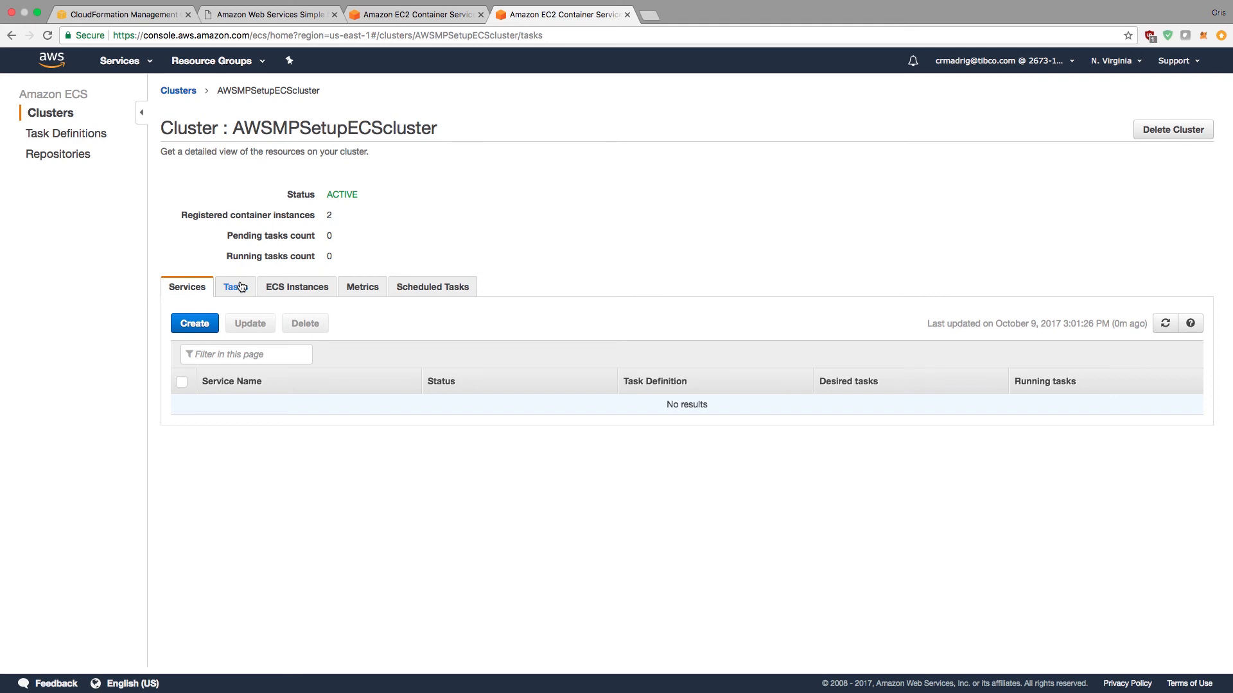
click(323, 295)
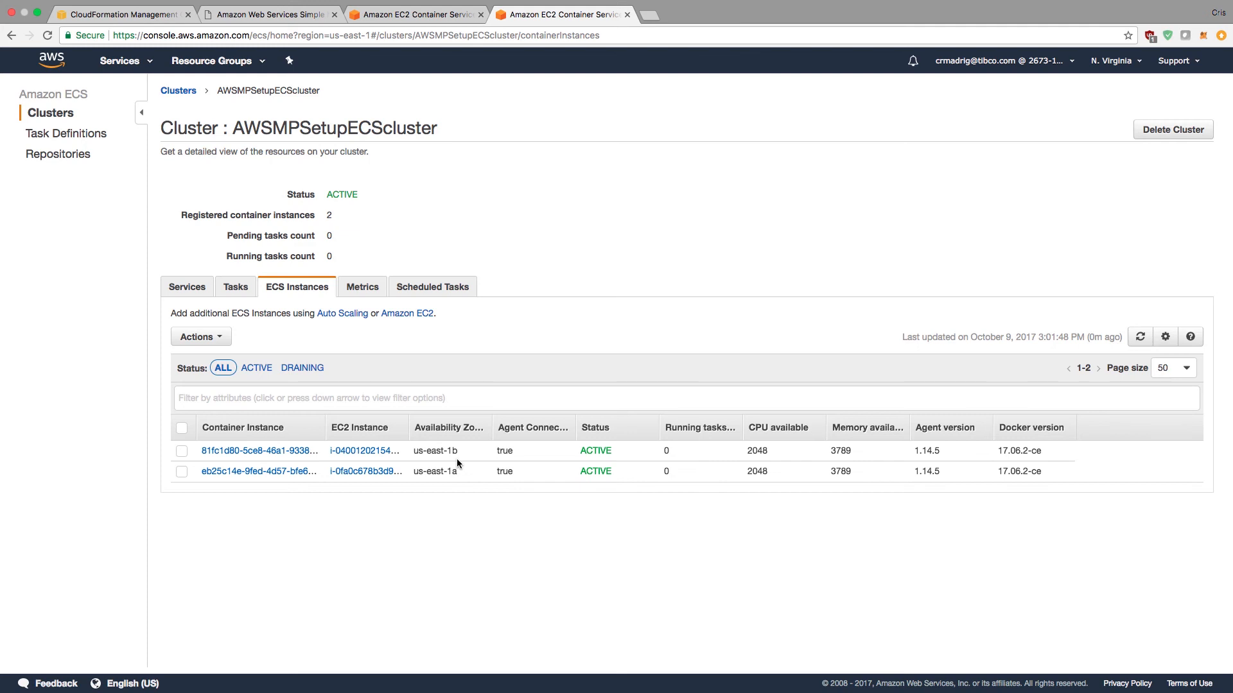
click(362, 287)
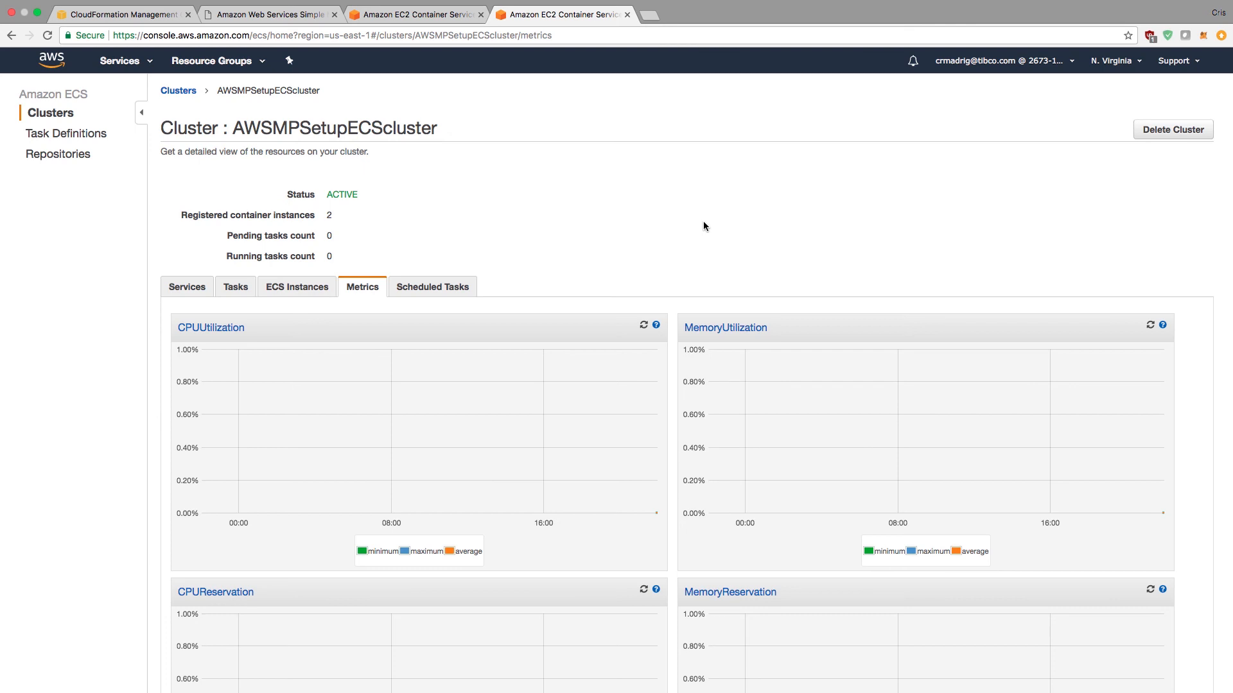
click(461, 287)
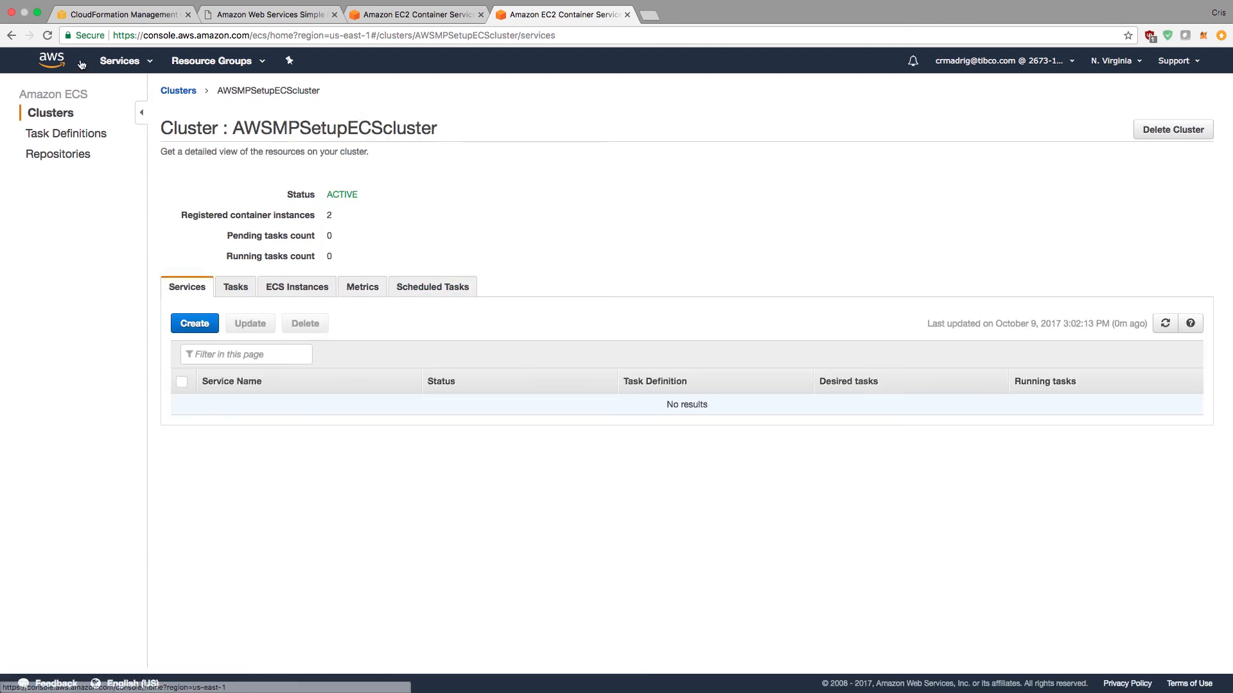
Step: Go to the EC2 running instances and inspect the details of the AWSMPSetupECScluster ECS host in us-east-1b
click(145, 65)
click(201, 168)
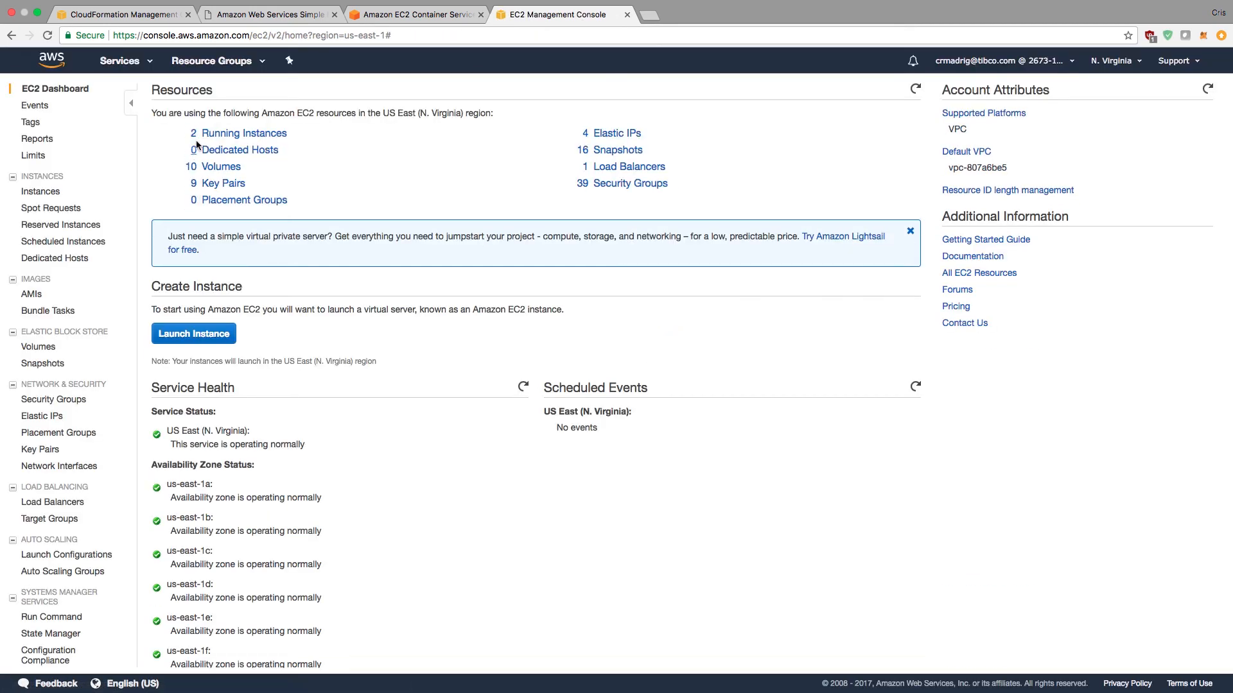
click(210, 135)
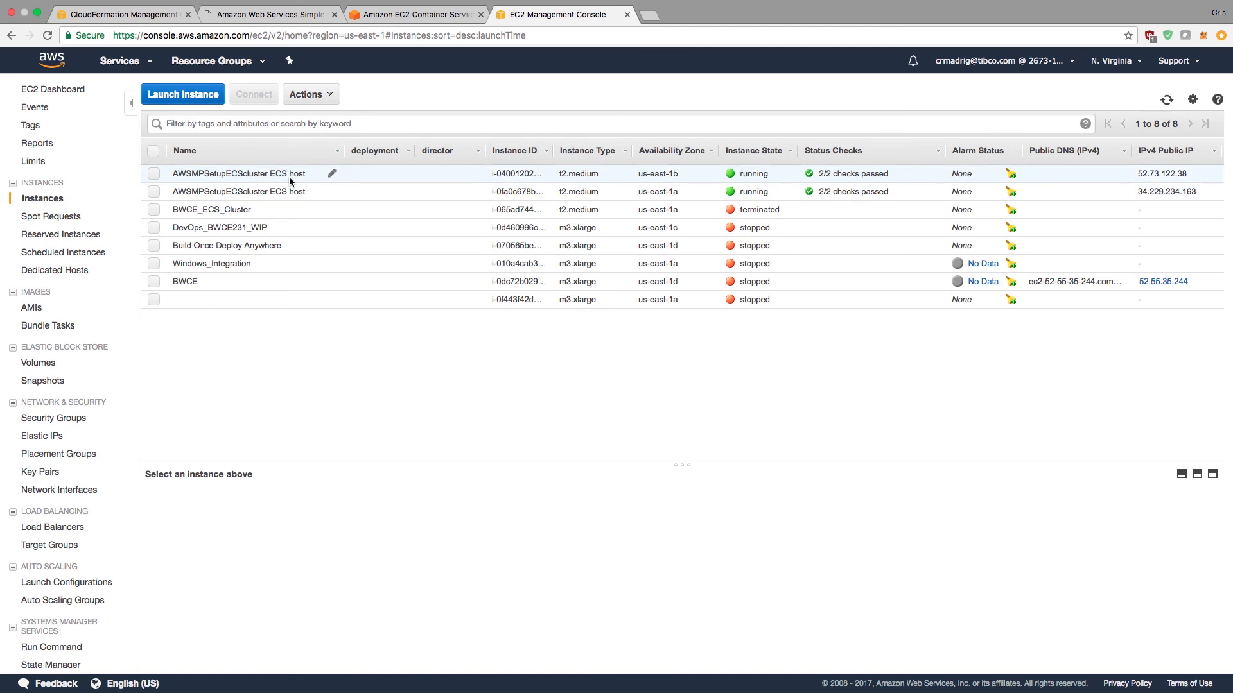
click(244, 172)
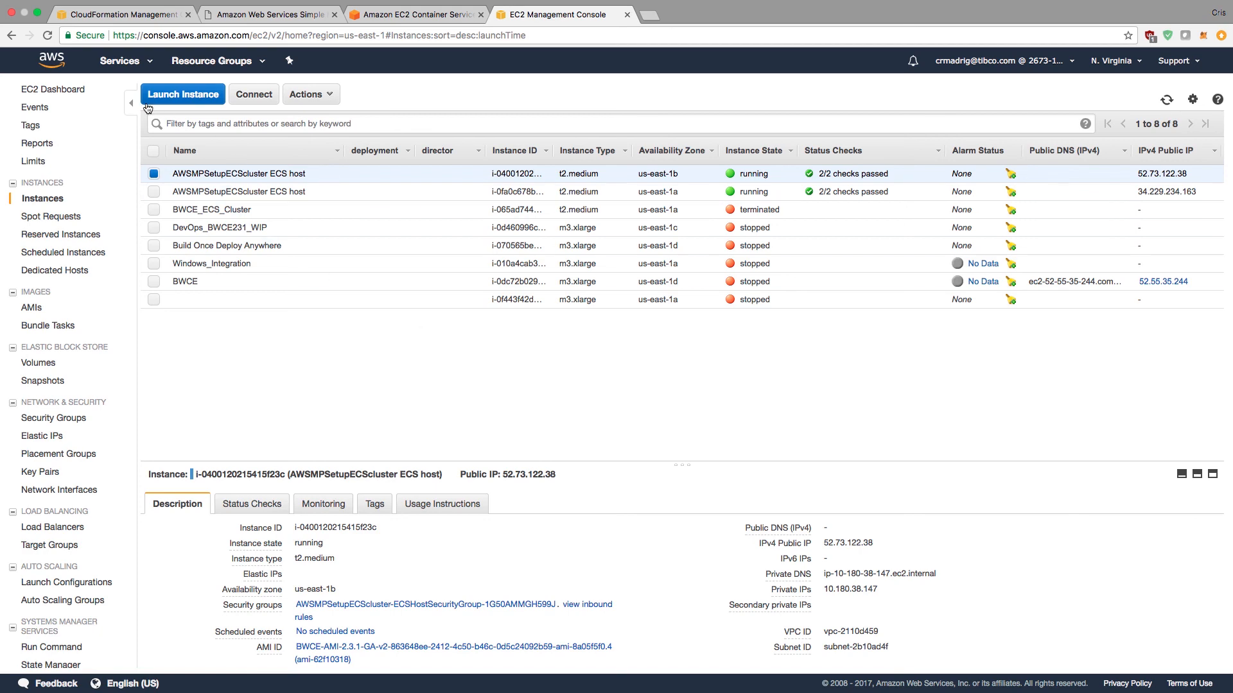
Step: View the cluster list in EC2 Container Service and return to the tibco-bwce repository's images
click(129, 60)
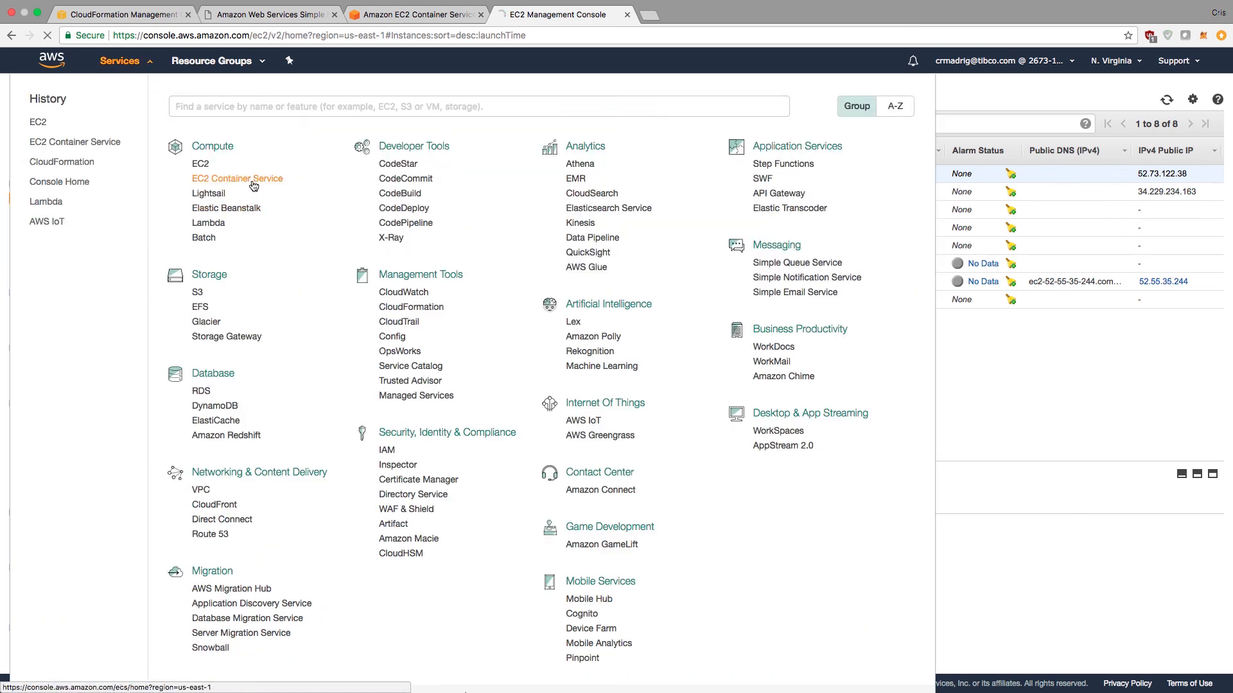
click(251, 184)
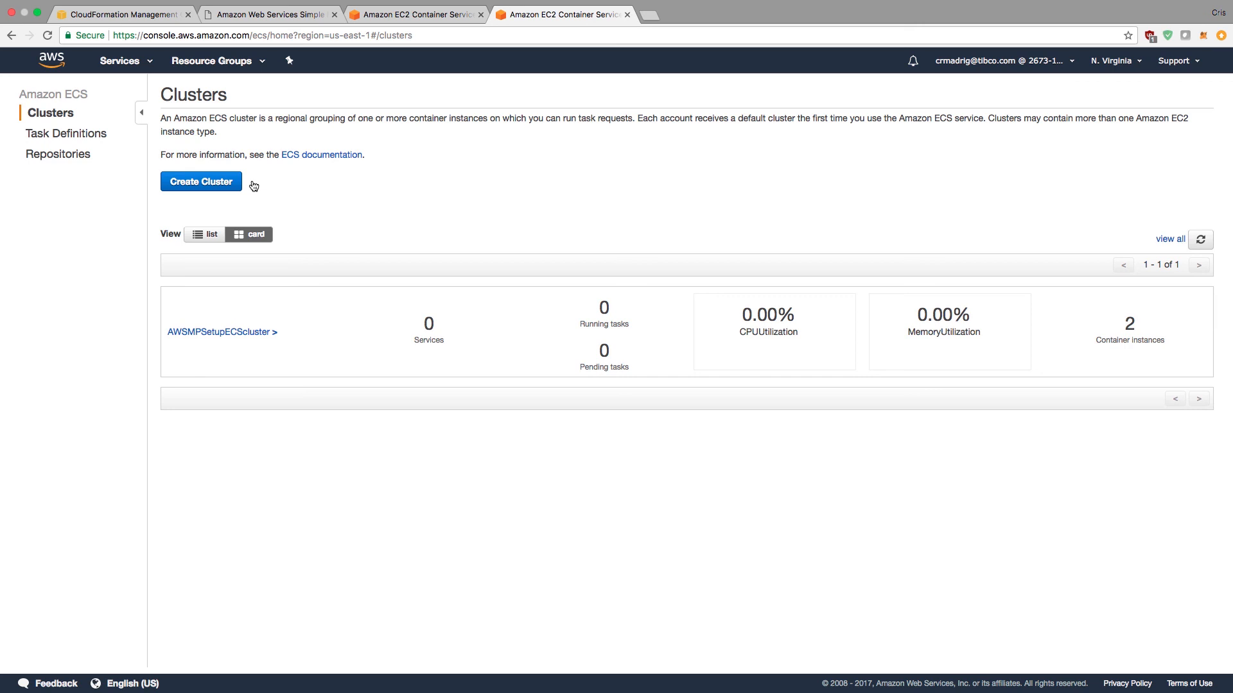
click(445, 18)
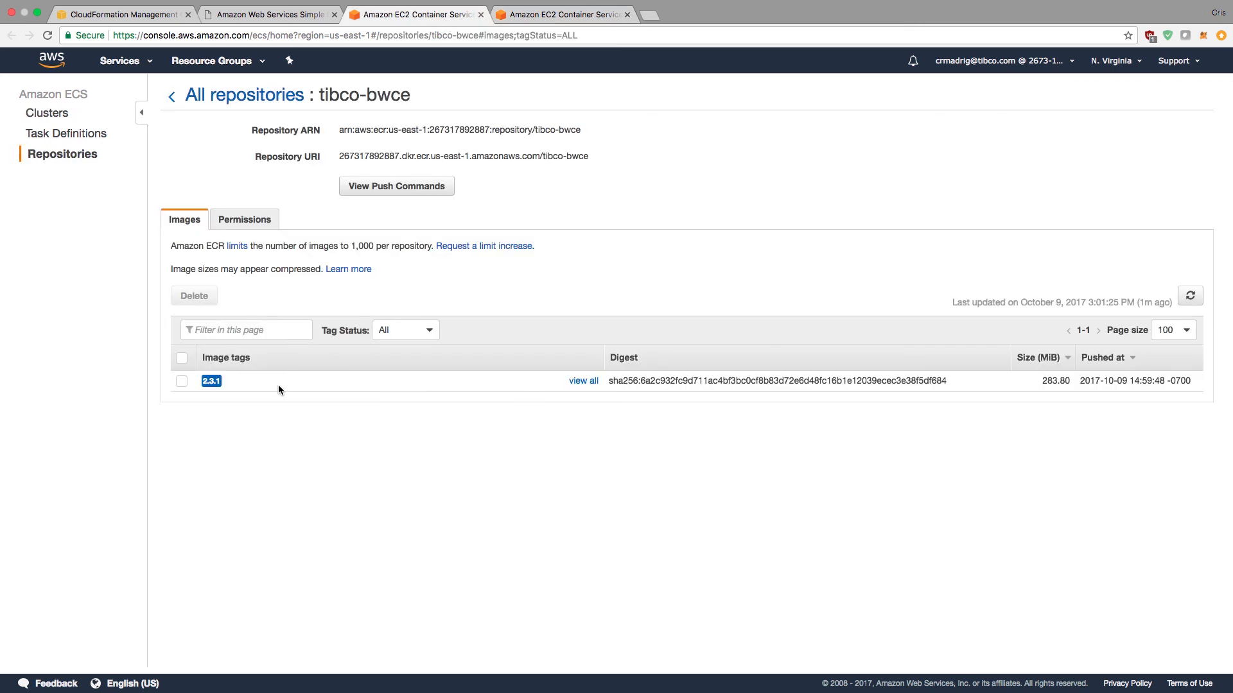